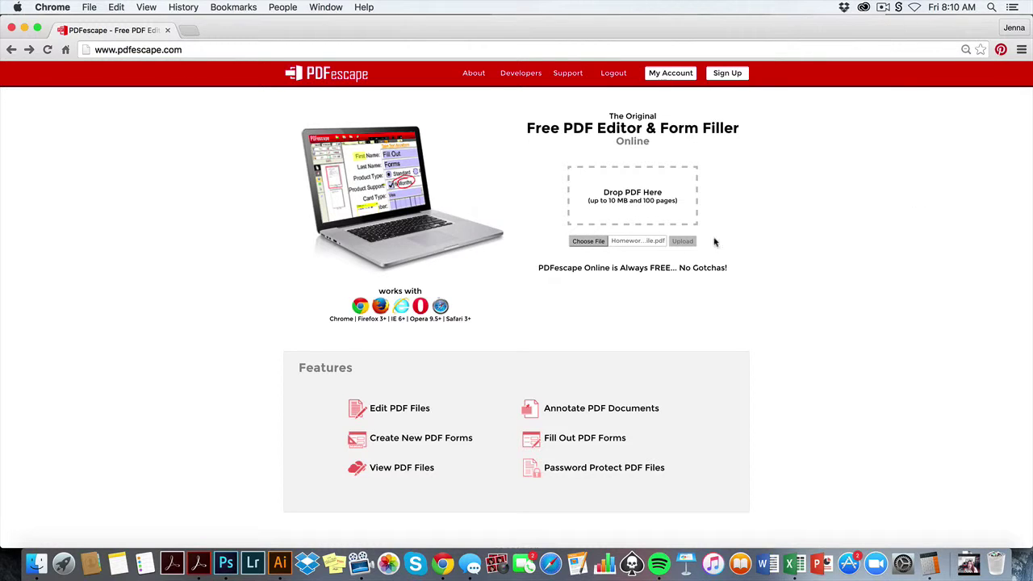
Step: Upload the Homework Masterfile PDF to open 'Module 1 - Lesson 1 Homework' in the editor
{"action": "left_click", "coordinate": [588, 242]}
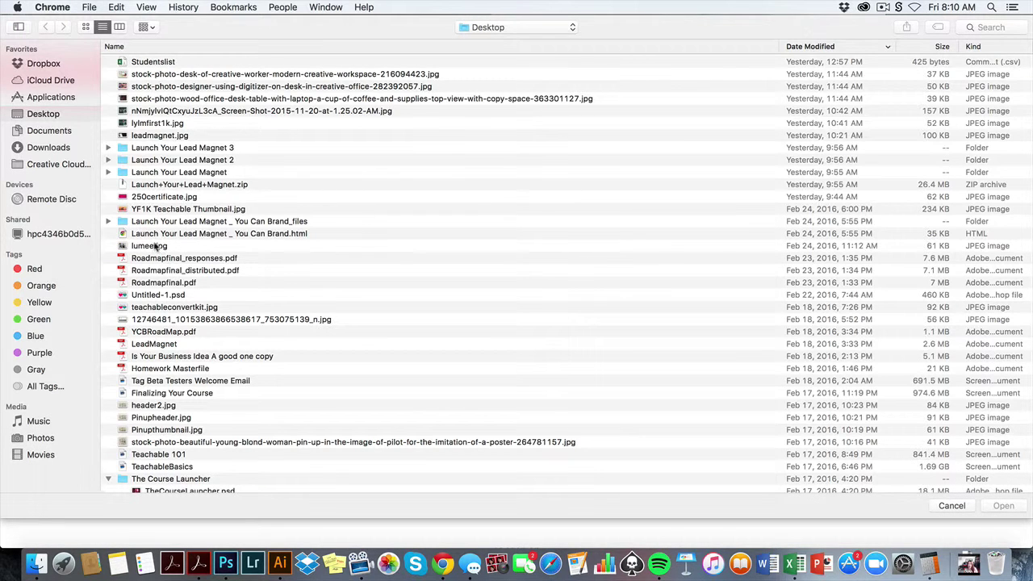
{"action": "left_click", "coordinate": [177, 370]}
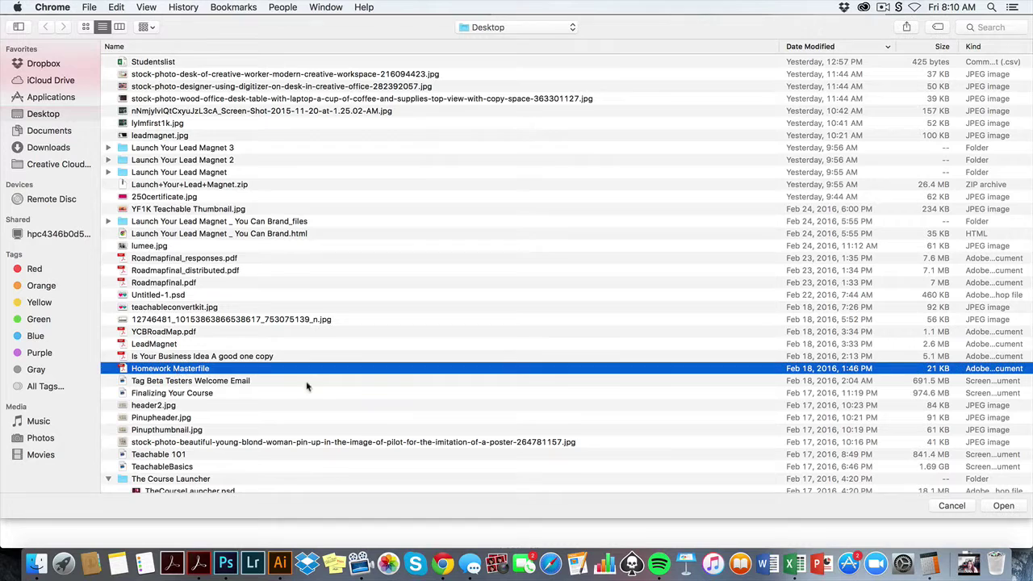
{"action": "left_click", "coordinate": [1010, 505]}
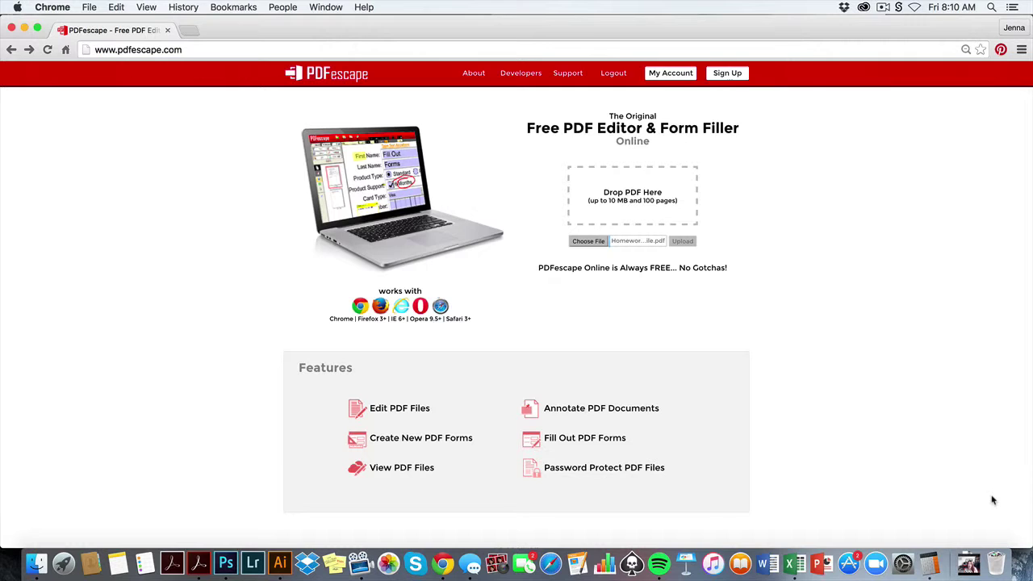
{"action": "left_click", "coordinate": [692, 242]}
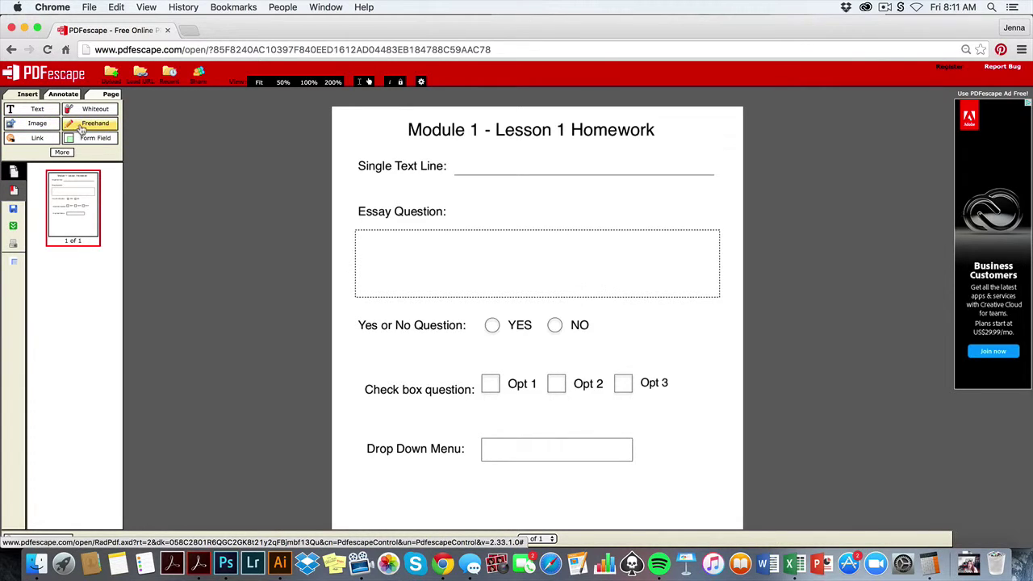
Step: Ready the Form Field tool with Text selected as the field type
{"action": "left_click", "coordinate": [63, 153]}
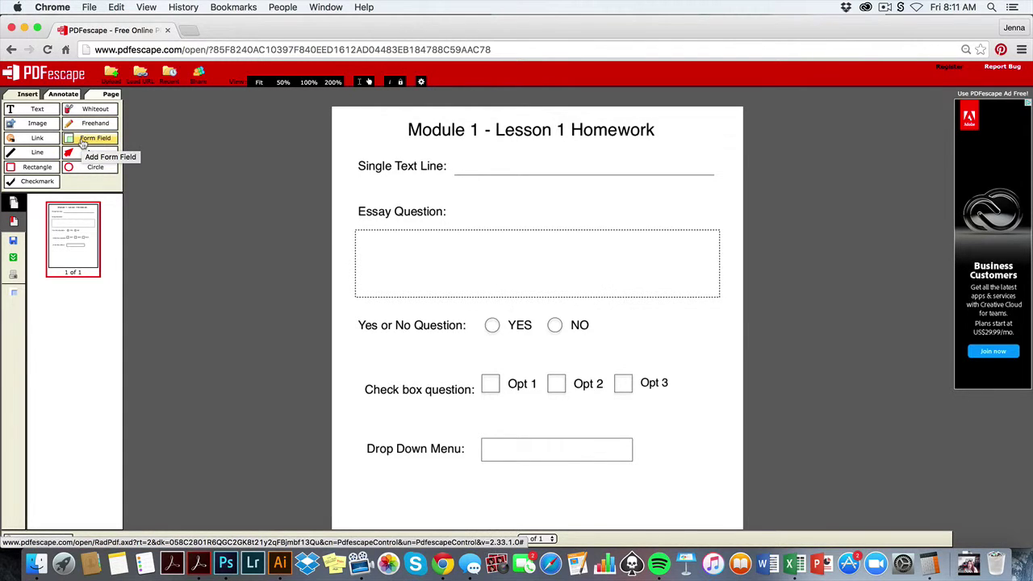
{"action": "left_click", "coordinate": [82, 143]}
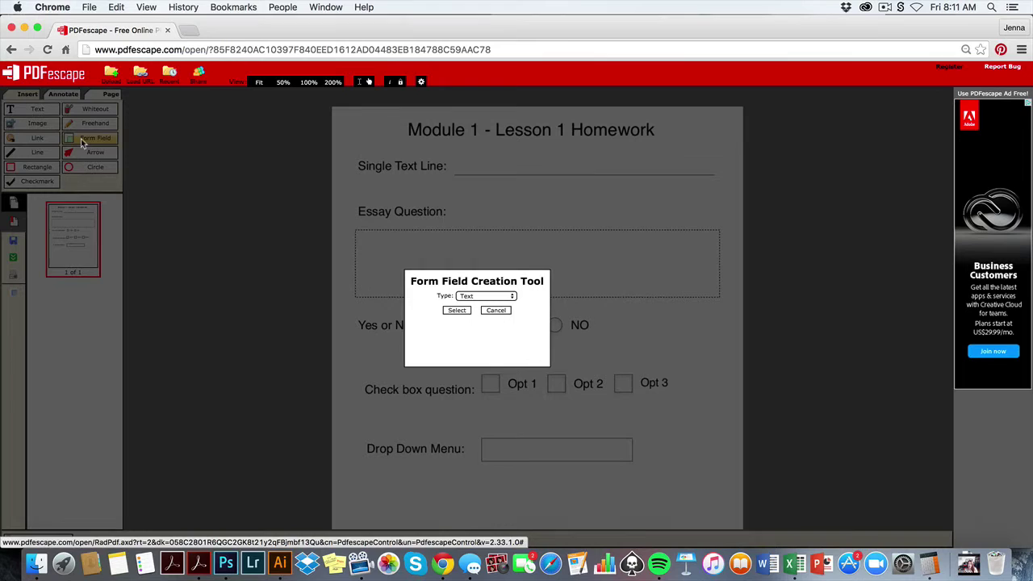
{"action": "left_click", "coordinate": [486, 296]}
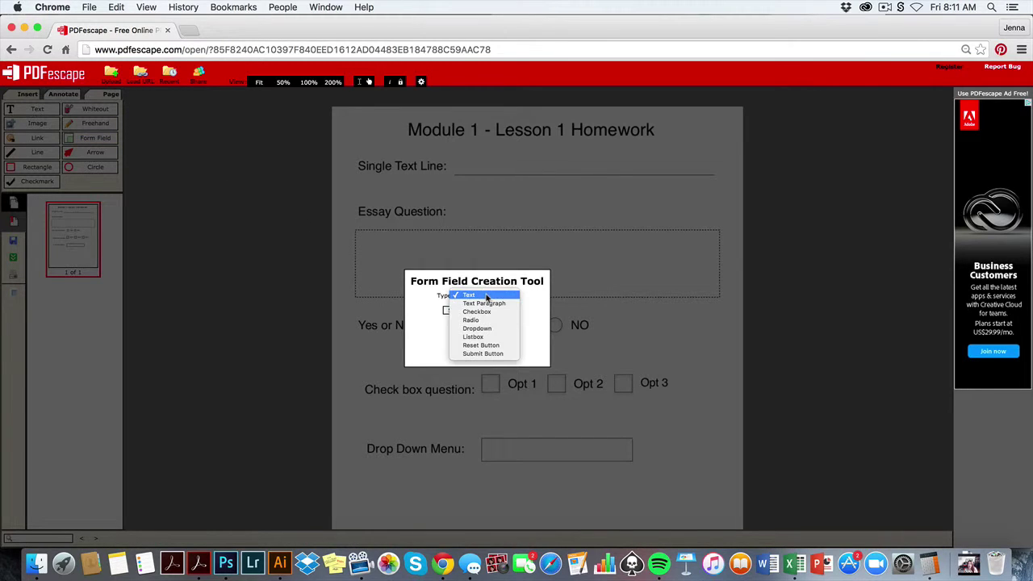
{"action": "left_click", "coordinate": [524, 339]}
{"action": "left_click", "coordinate": [446, 313]}
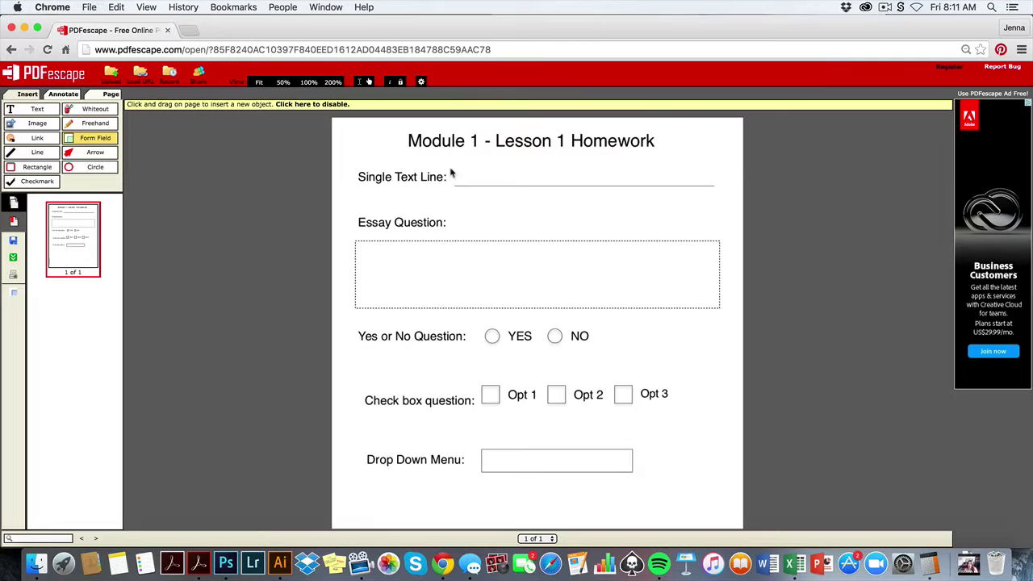
Step: Place a Text field on the Single Text Line and a Text Paragraph field over the Essay box
{"action": "left_click_drag", "start_coordinate": [450, 167], "coordinate": [717, 190]}
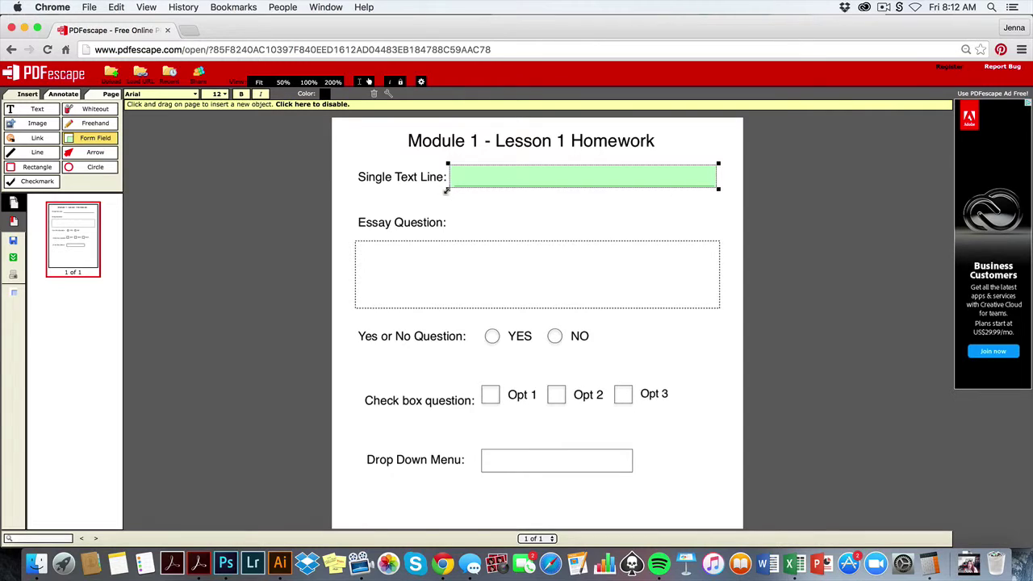
{"action": "left_click_drag", "start_coordinate": [446, 191], "coordinate": [451, 190]}
{"action": "left_click", "coordinate": [79, 142]}
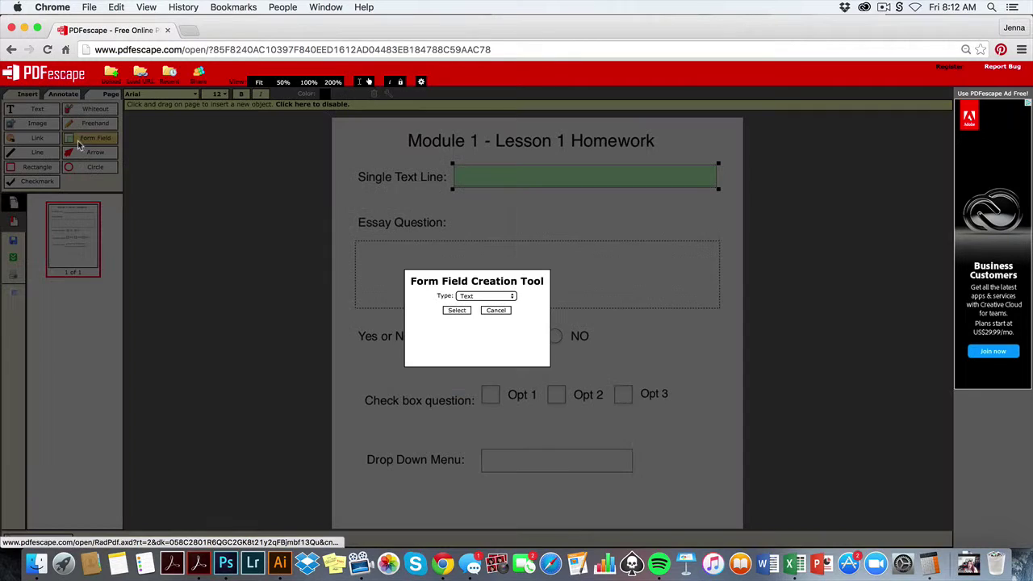
{"action": "left_click", "coordinate": [481, 297]}
{"action": "left_click", "coordinate": [480, 304]}
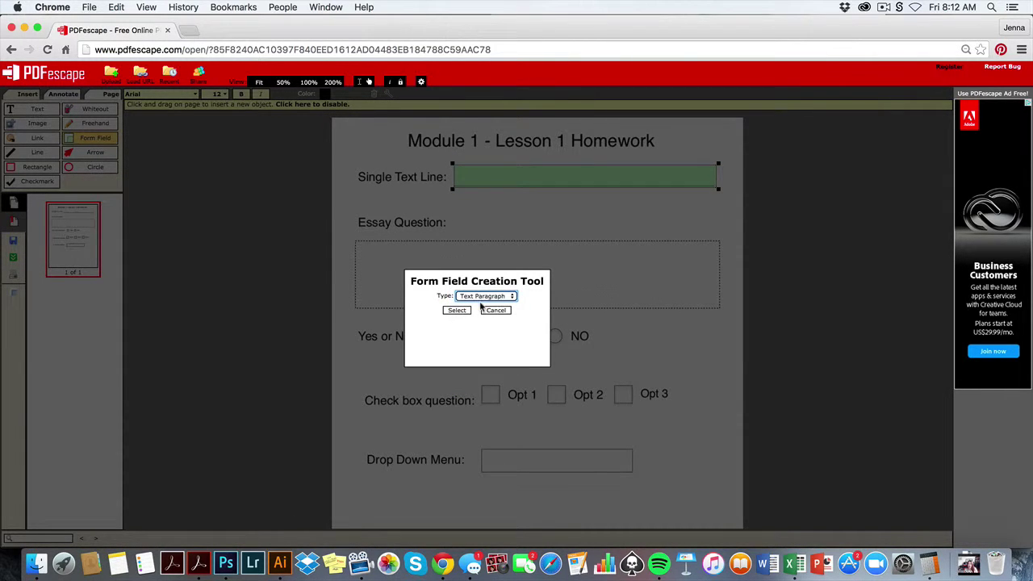
{"action": "left_click", "coordinate": [457, 311]}
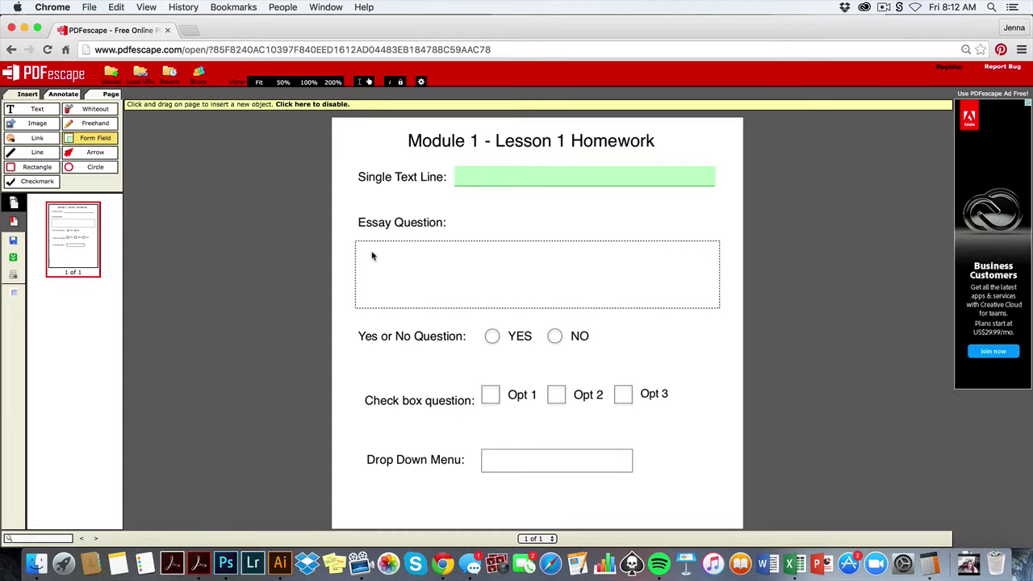
{"action": "left_click_drag", "start_coordinate": [355, 241], "coordinate": [721, 314]}
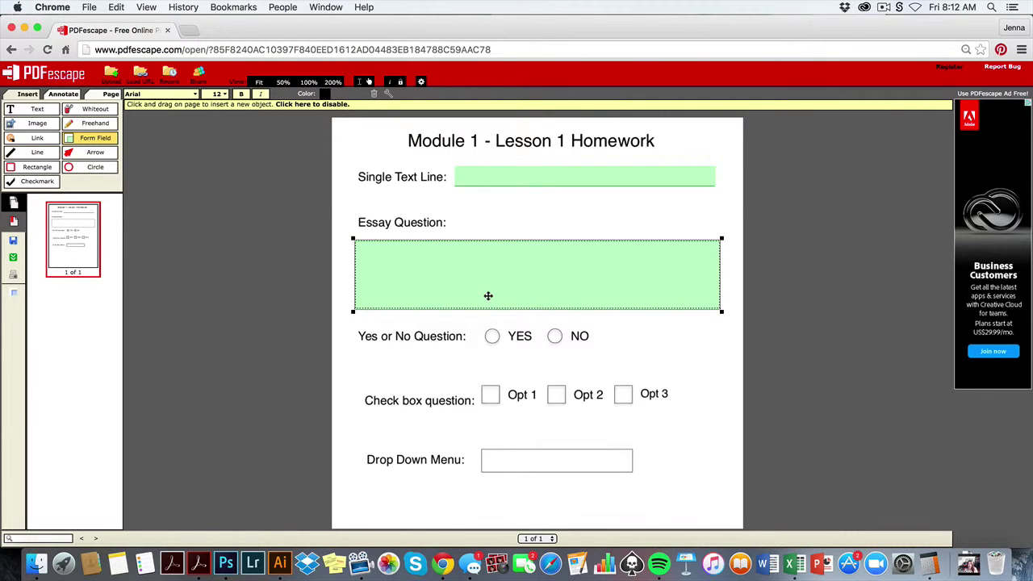
Step: Align the YES and NO radio fields over their circles
{"action": "left_click", "coordinate": [101, 143]}
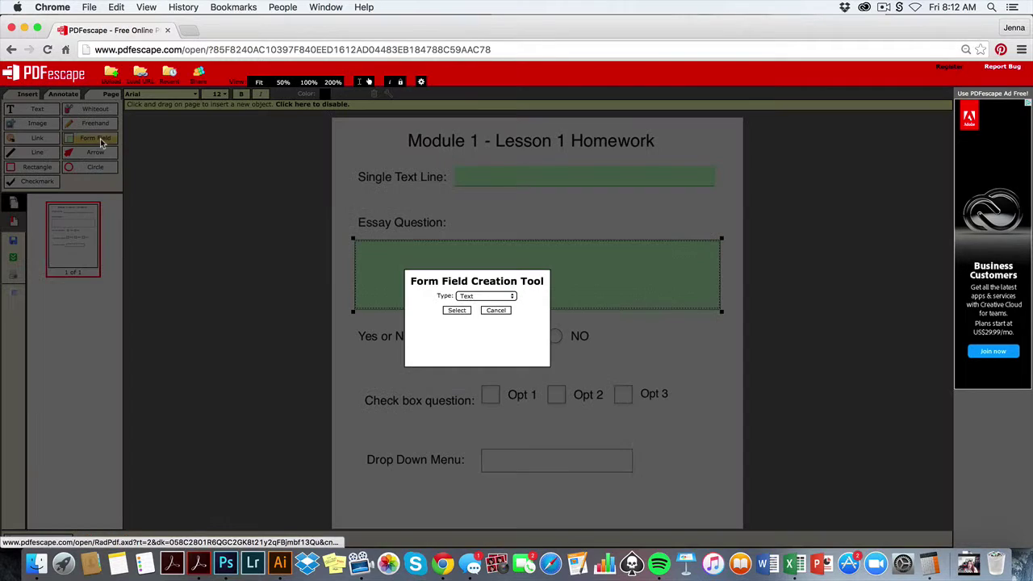
{"action": "left_click", "coordinate": [477, 297]}
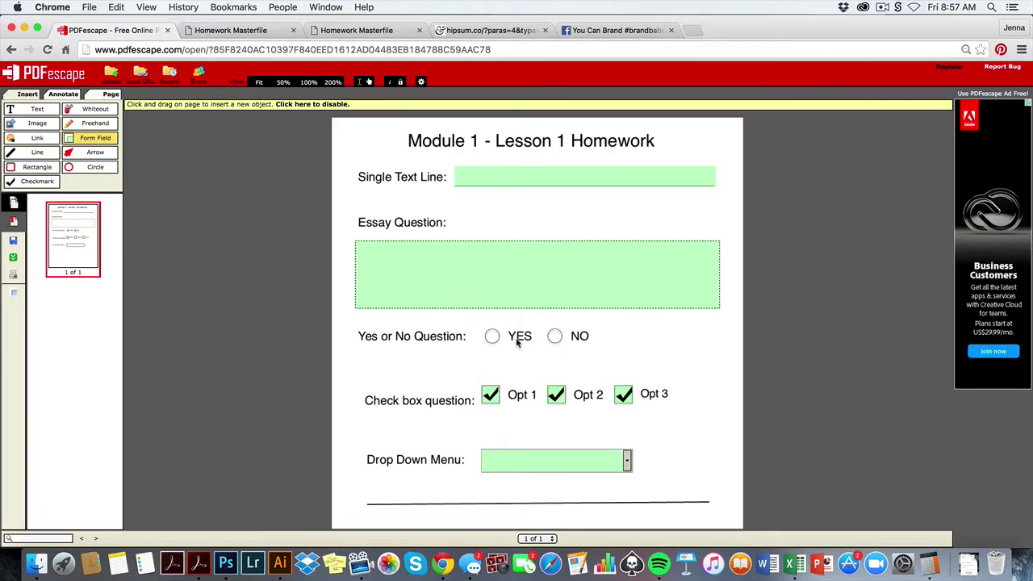
{"action": "left_click", "coordinate": [487, 335]}
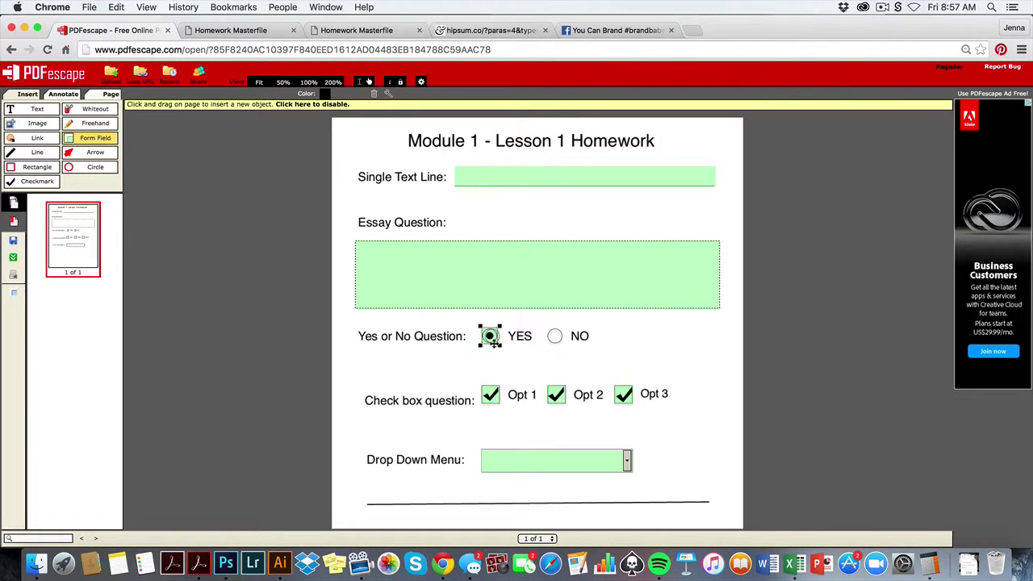
{"action": "left_click_drag", "start_coordinate": [493, 342], "coordinate": [492, 337]}
{"action": "left_click", "coordinate": [551, 336]}
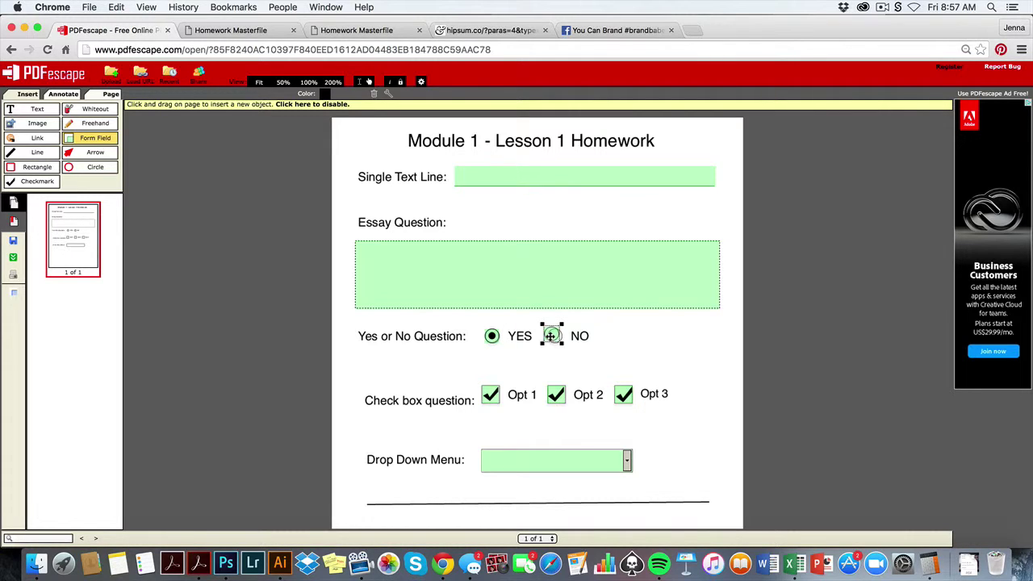
{"action": "left_click_drag", "start_coordinate": [553, 340], "coordinate": [554, 337]}
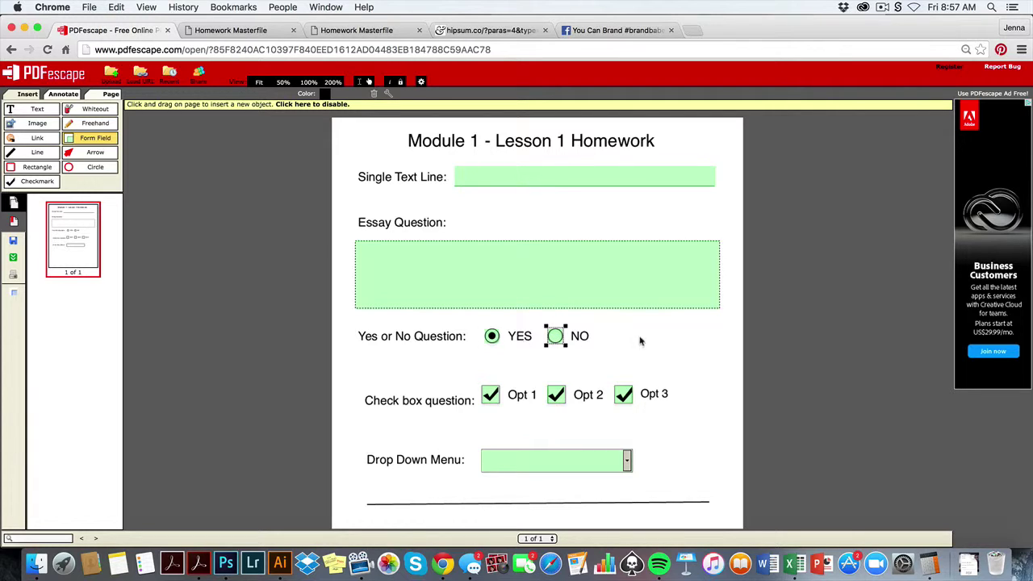
Step: Set the NO radio field's check type to Circle and apply its properties
{"action": "right_click", "coordinate": [556, 337]}
{"action": "left_click", "coordinate": [576, 368]}
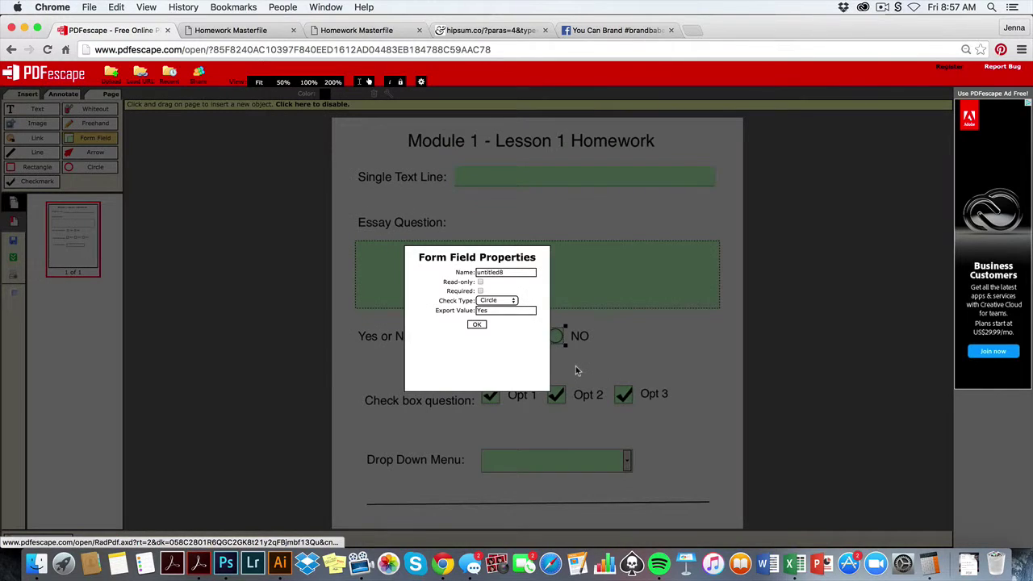
{"action": "left_click", "coordinate": [497, 301]}
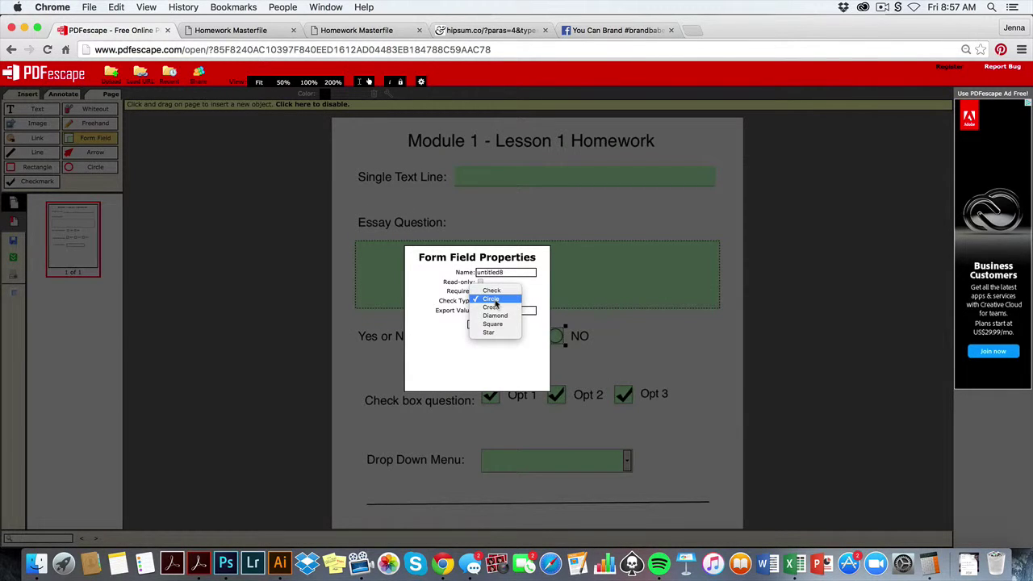
{"action": "left_click", "coordinate": [432, 307]}
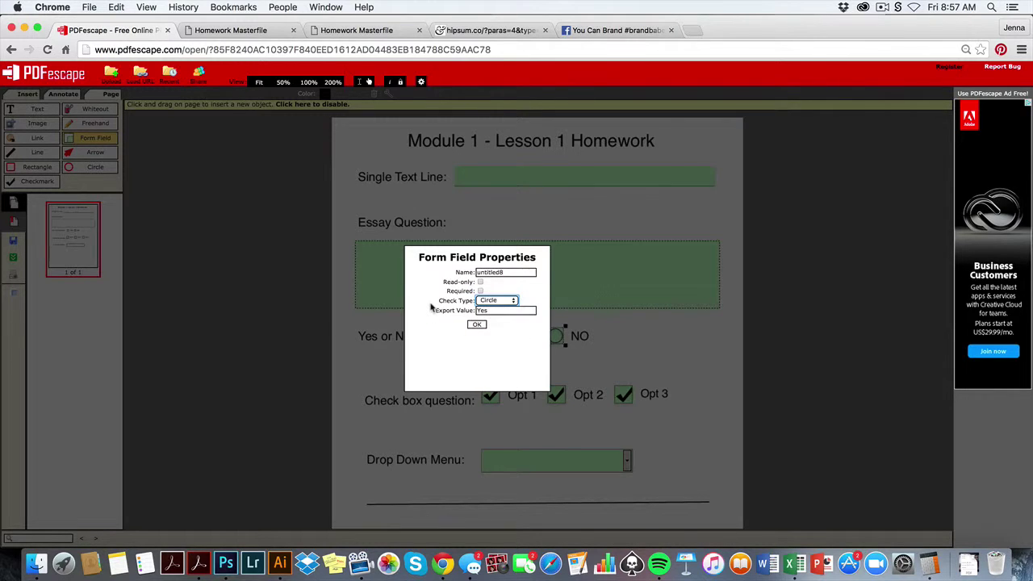
{"action": "left_click_drag", "start_coordinate": [505, 274], "coordinate": [472, 274]}
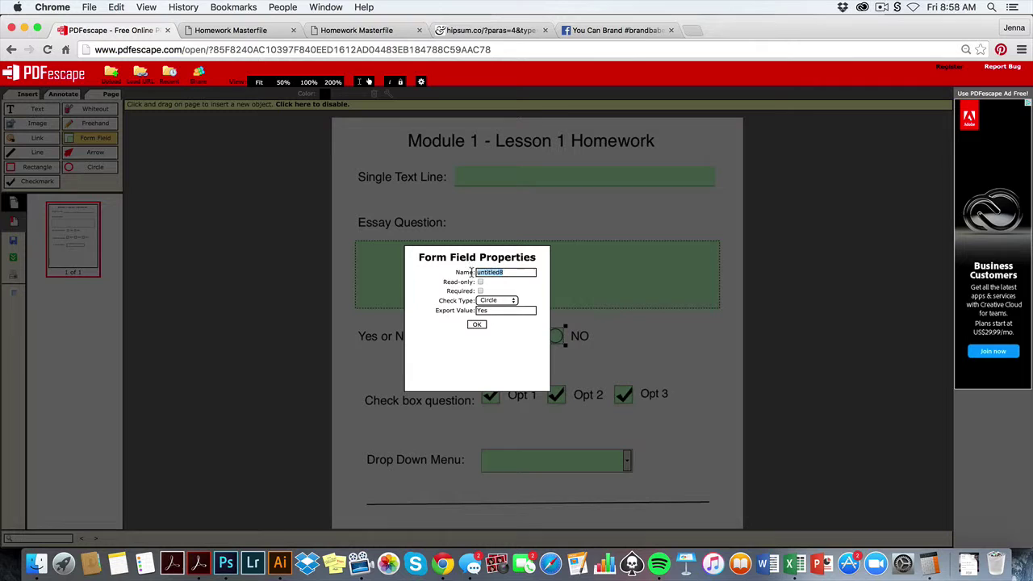
{"action": "left_click", "coordinate": [477, 324]}
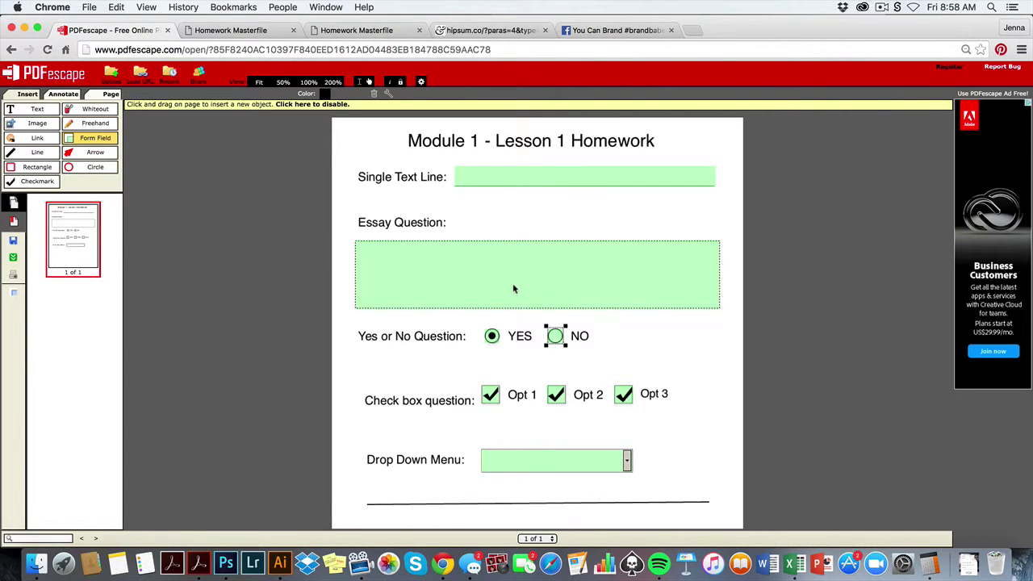
Step: Tick Multi-line in the Essay Question paragraph field's properties
{"action": "right_click", "coordinate": [500, 275]}
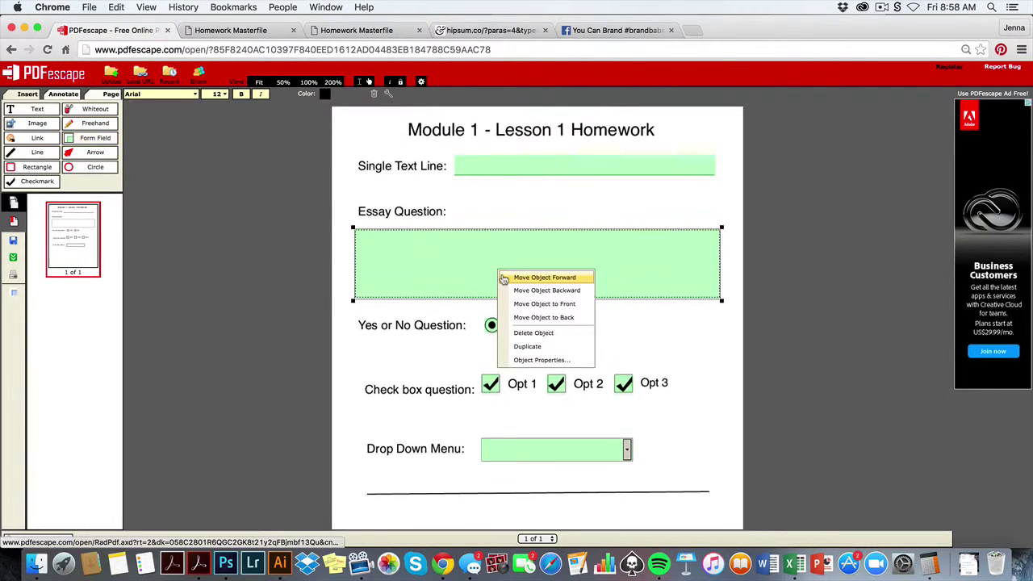
{"action": "left_click", "coordinate": [542, 359]}
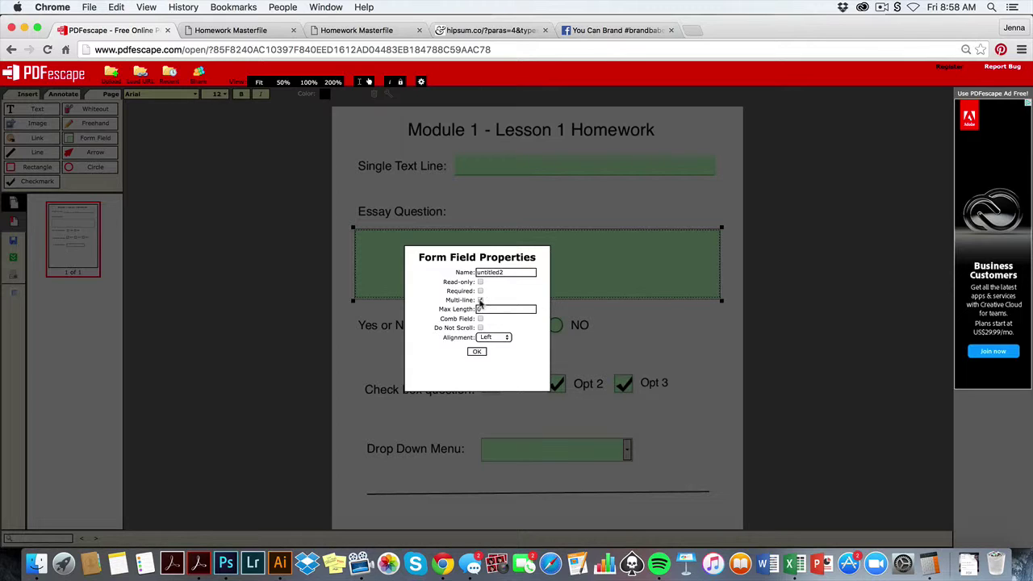
{"action": "left_click", "coordinate": [480, 300]}
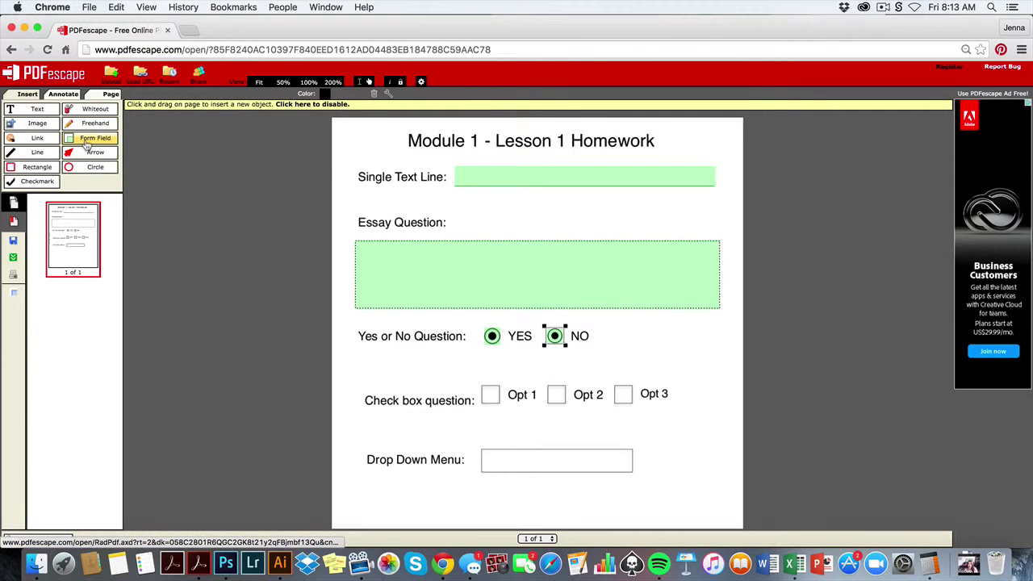
Step: Add checkbox form fields over the Opt 1 and Opt 2 boxes
{"action": "left_click", "coordinate": [87, 143]}
{"action": "left_click", "coordinate": [488, 295]}
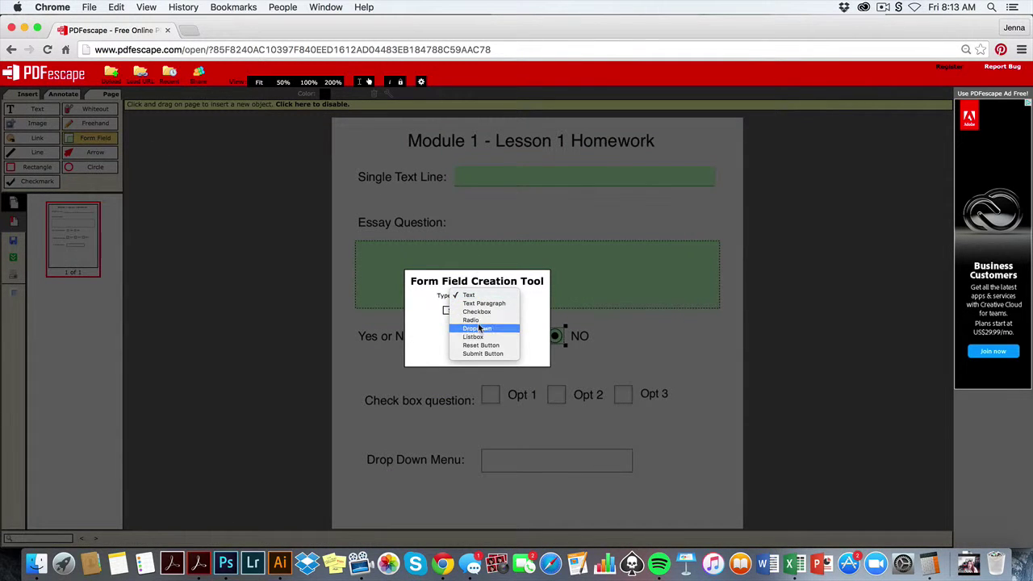
{"action": "left_click", "coordinate": [476, 312]}
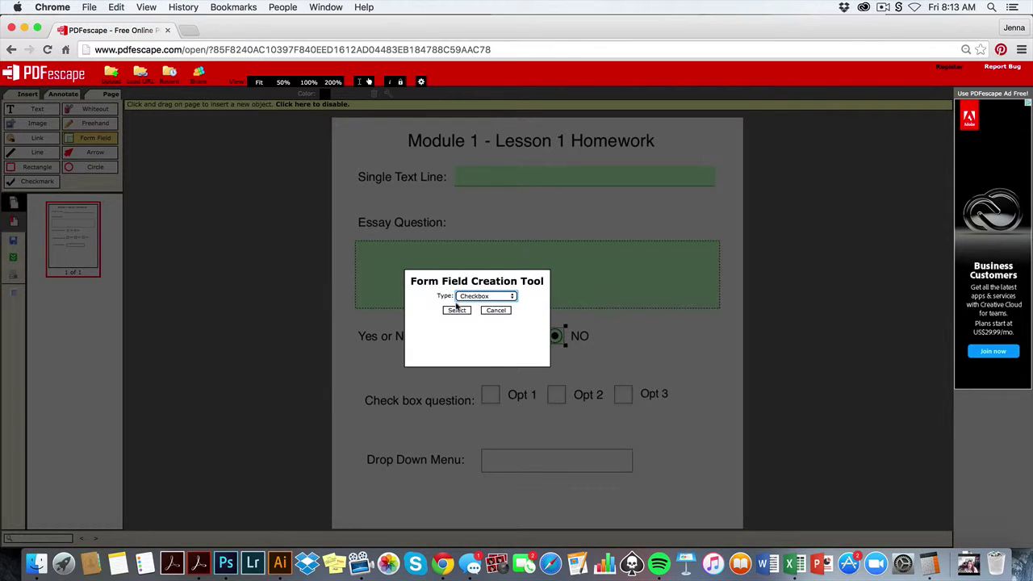
{"action": "left_click", "coordinate": [456, 310]}
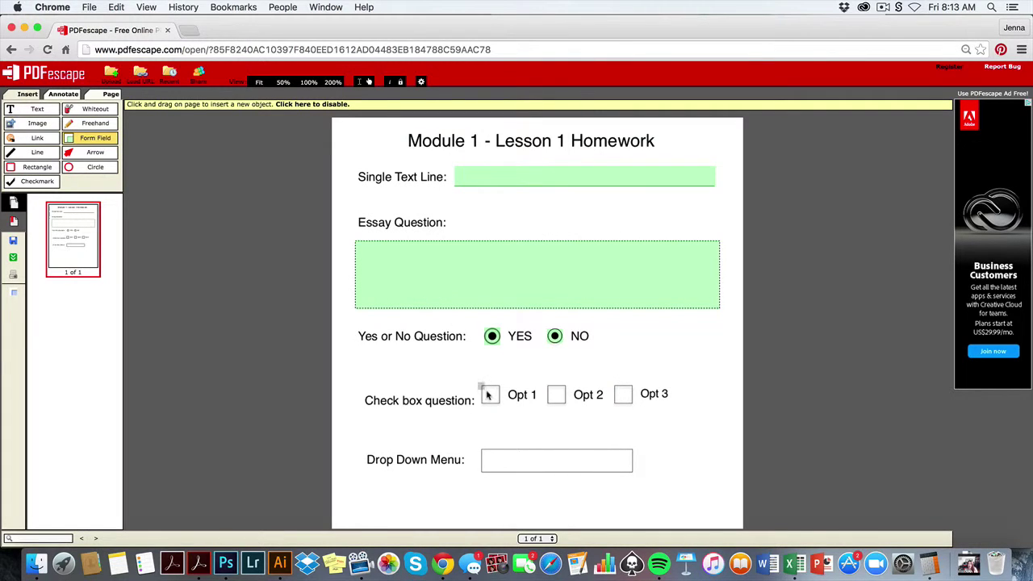
{"action": "left_click_drag", "start_coordinate": [478, 380], "coordinate": [503, 406]}
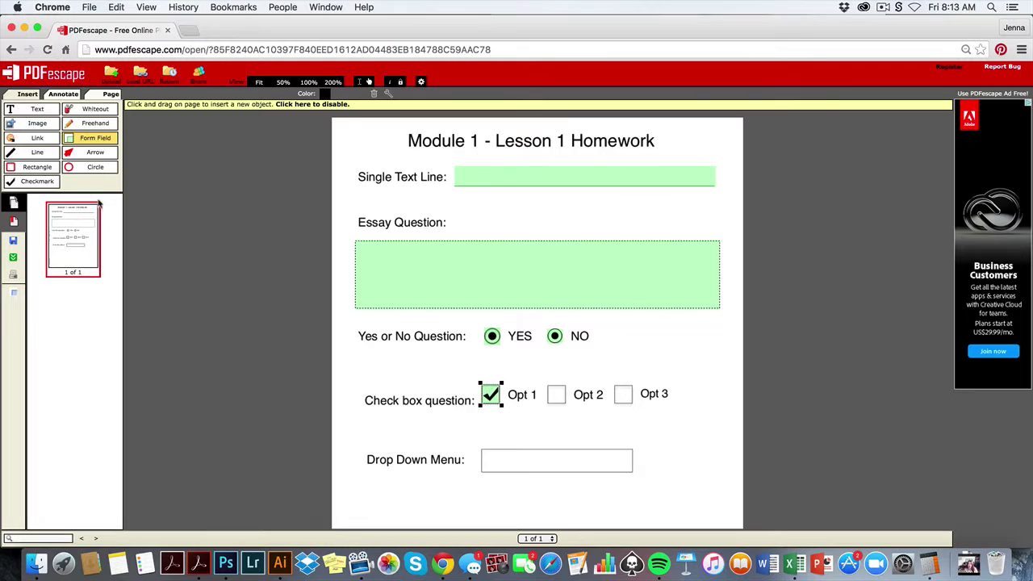
{"action": "left_click", "coordinate": [105, 140]}
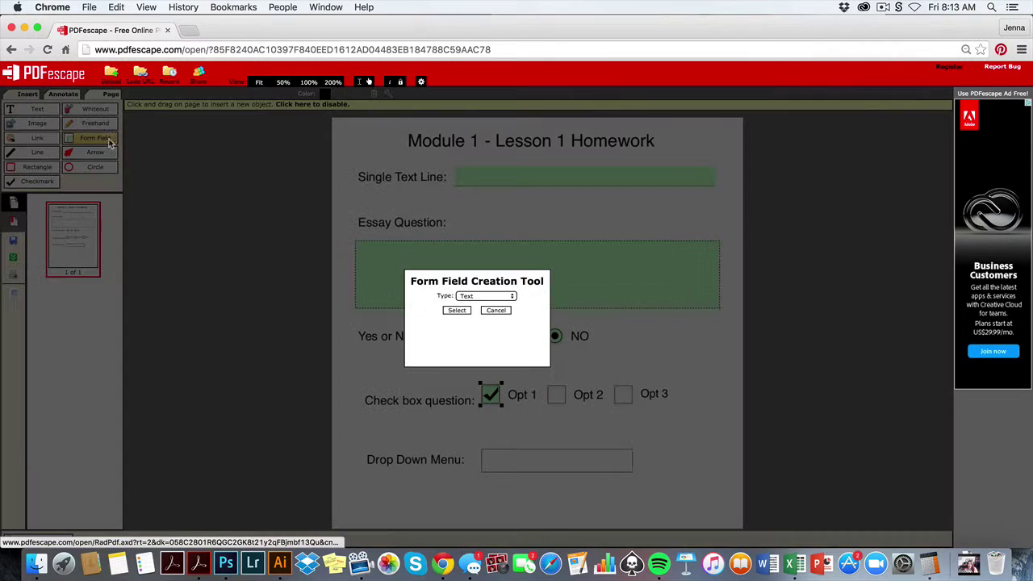
{"action": "left_click", "coordinate": [468, 297]}
{"action": "left_click", "coordinate": [473, 313]}
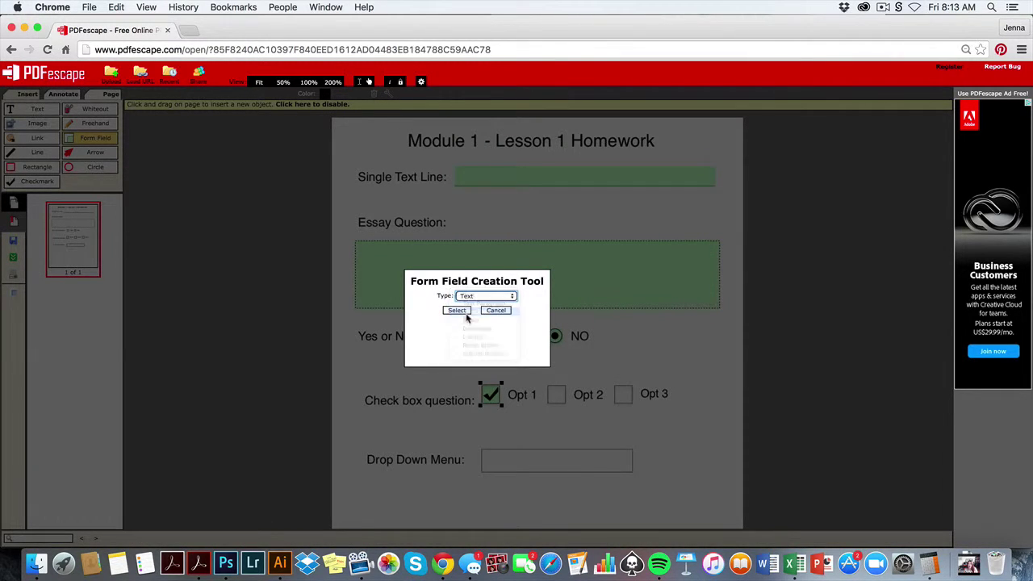
{"action": "left_click", "coordinate": [462, 313]}
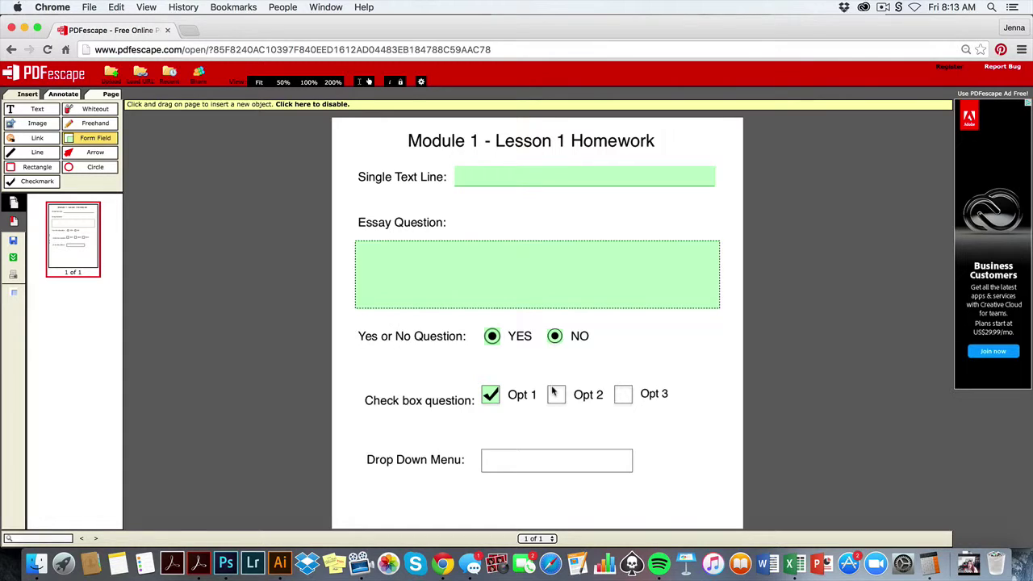
{"action": "left_click_drag", "start_coordinate": [546, 385], "coordinate": [566, 406]}
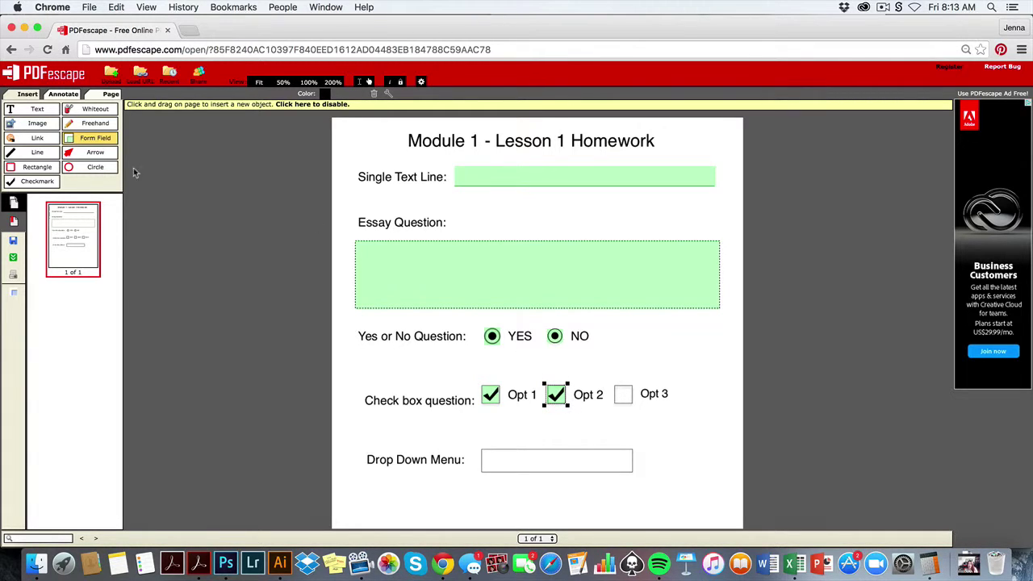
Step: Add a checkbox form field over the Opt 3 box
{"action": "left_click", "coordinate": [94, 139]}
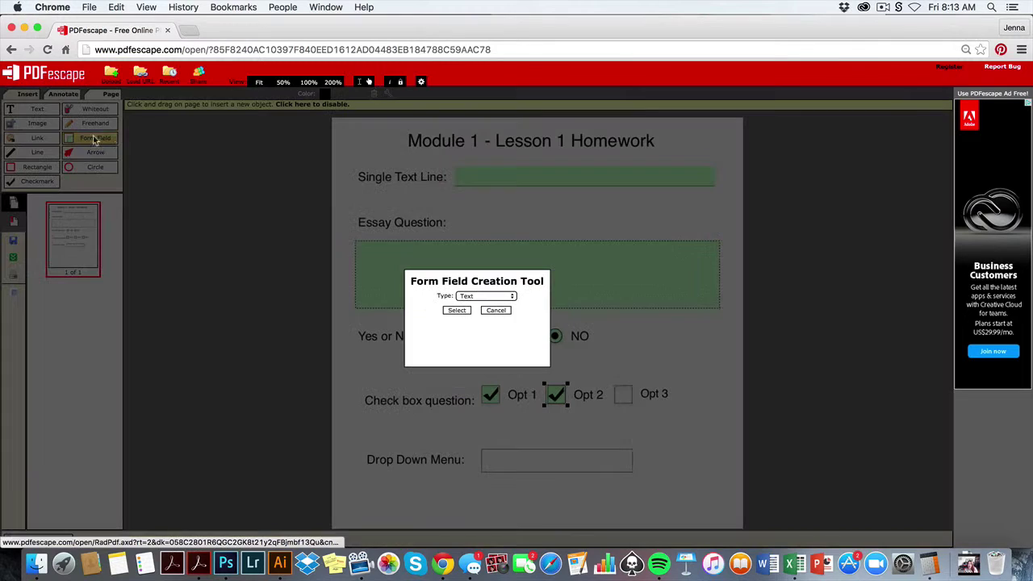
{"action": "left_click", "coordinate": [502, 297]}
{"action": "left_click", "coordinate": [481, 312]}
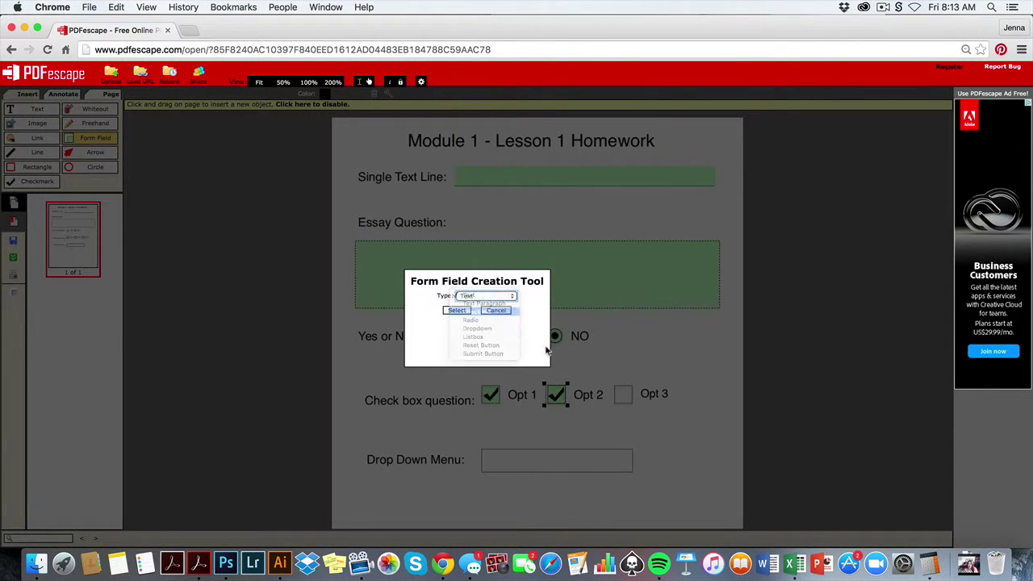
{"action": "left_click", "coordinate": [457, 311]}
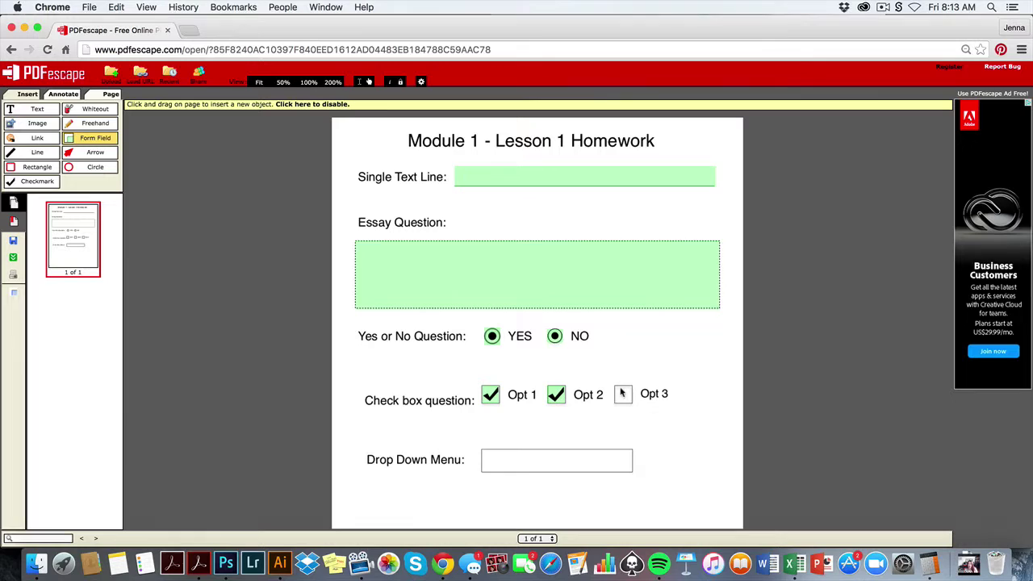
{"action": "left_click", "coordinate": [623, 393]}
{"action": "left_click_drag", "start_coordinate": [634, 408], "coordinate": [634, 407]}
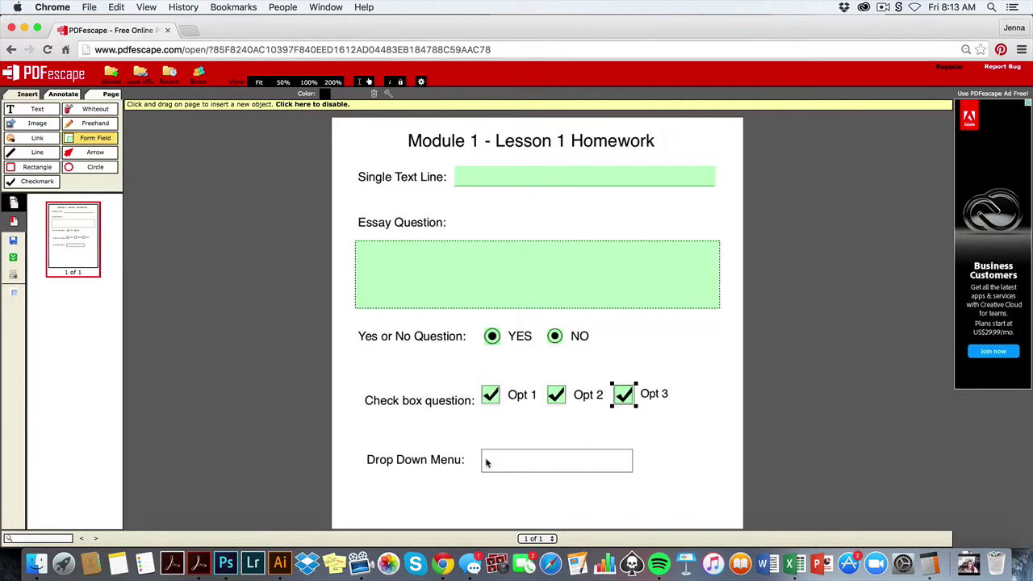
Step: Draw a first dropdown field over the Drop Down Menu box, then discard it
{"action": "left_click", "coordinate": [90, 140]}
{"action": "left_click", "coordinate": [360, 226]}
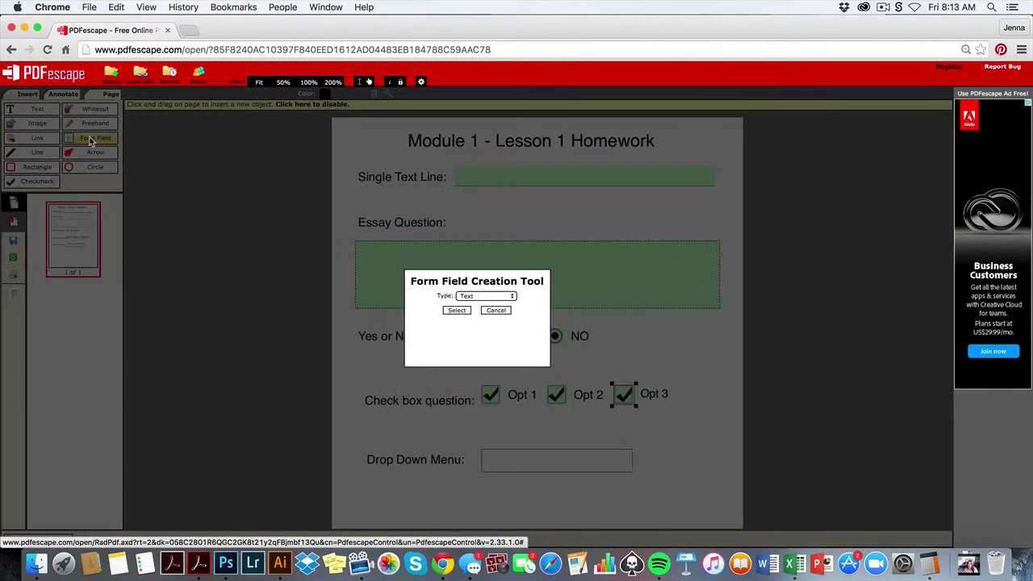
{"action": "left_click", "coordinate": [495, 299]}
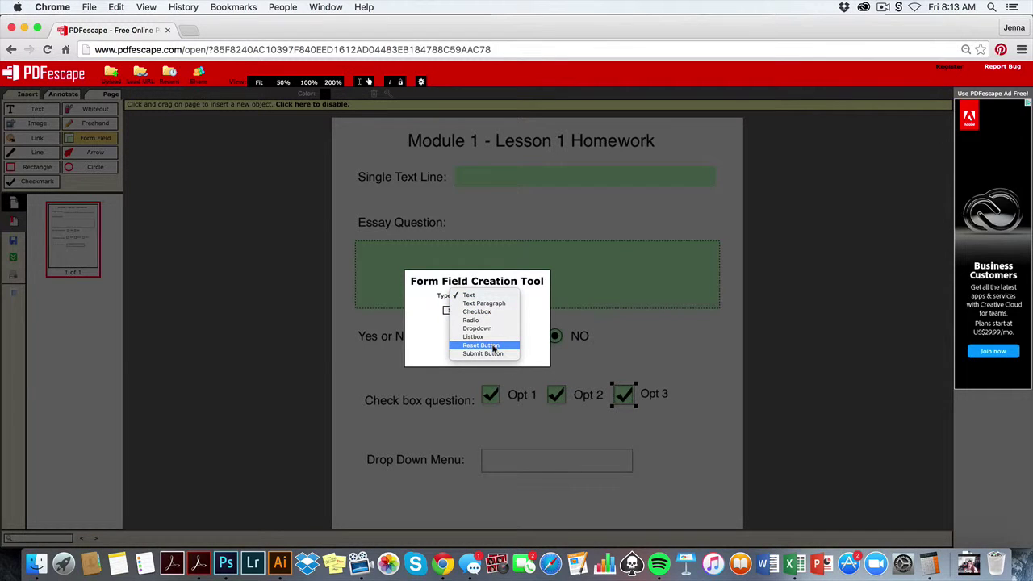
{"action": "left_click", "coordinate": [475, 328]}
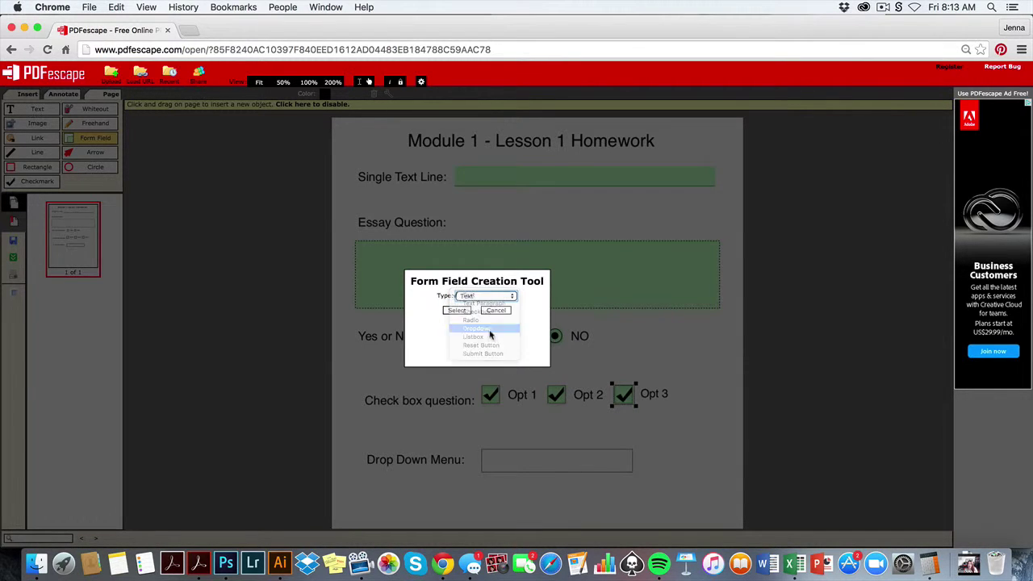
{"action": "left_click", "coordinate": [456, 310]}
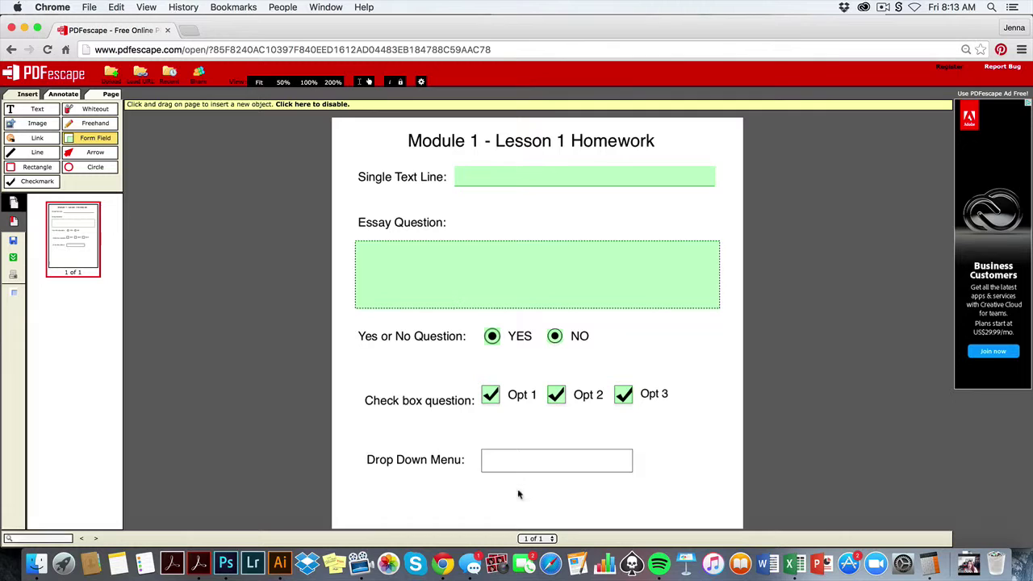
{"action": "mouse_move", "coordinate": [483, 456]}
{"action": "left_mouse_down"}
{"action": "mouse_move", "coordinate": [547, 476]}
{"action": "mouse_move", "coordinate": [631, 476]}
{"action": "left_mouse_up"}
{"action": "right_click", "coordinate": [572, 450]}
{"action": "left_click", "coordinate": [572, 410]}
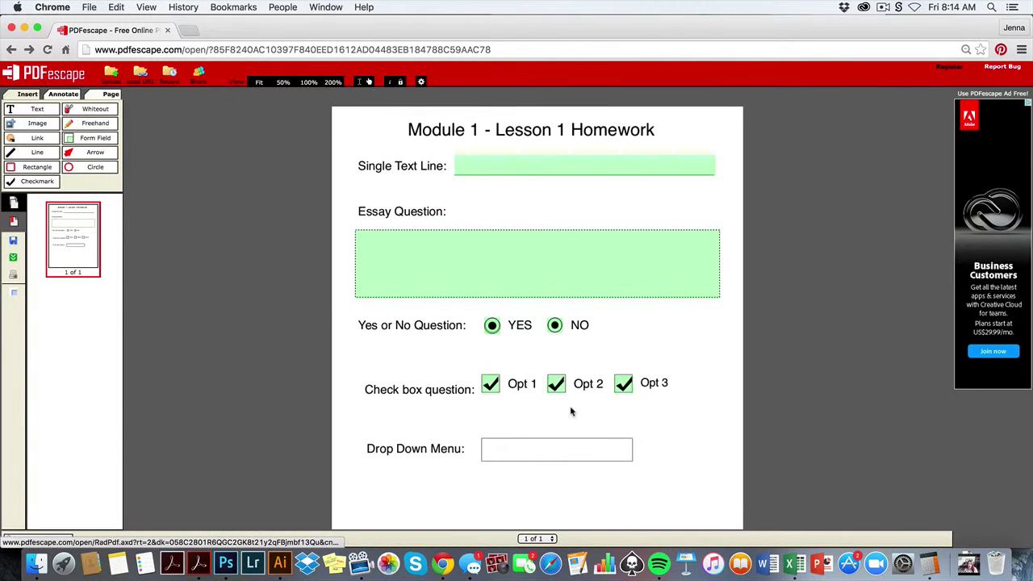
Step: Redraw the dropdown field over the Drop Down Menu box
{"action": "left_click", "coordinate": [95, 138]}
{"action": "left_click", "coordinate": [501, 297]}
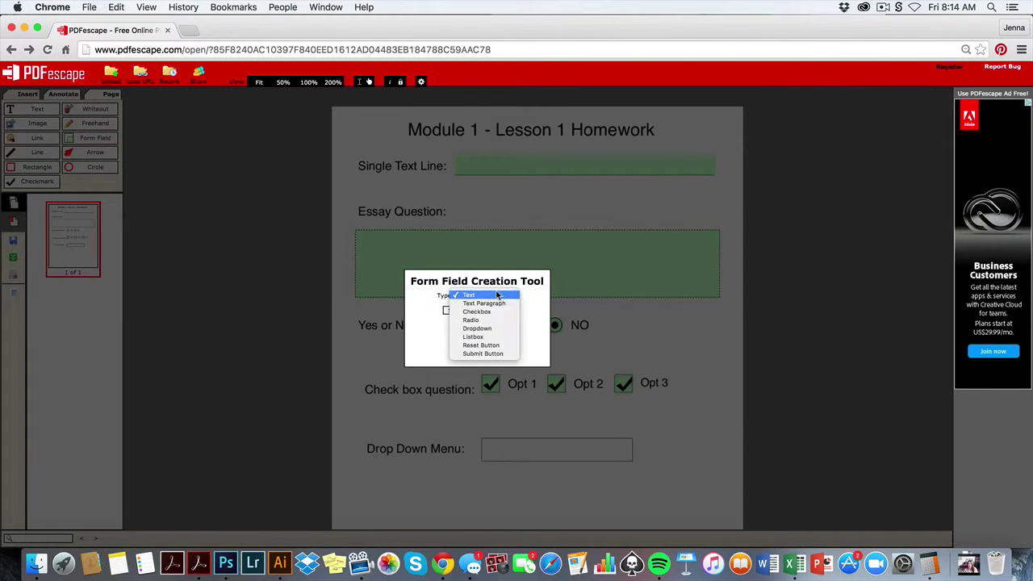
{"action": "left_click", "coordinate": [494, 330]}
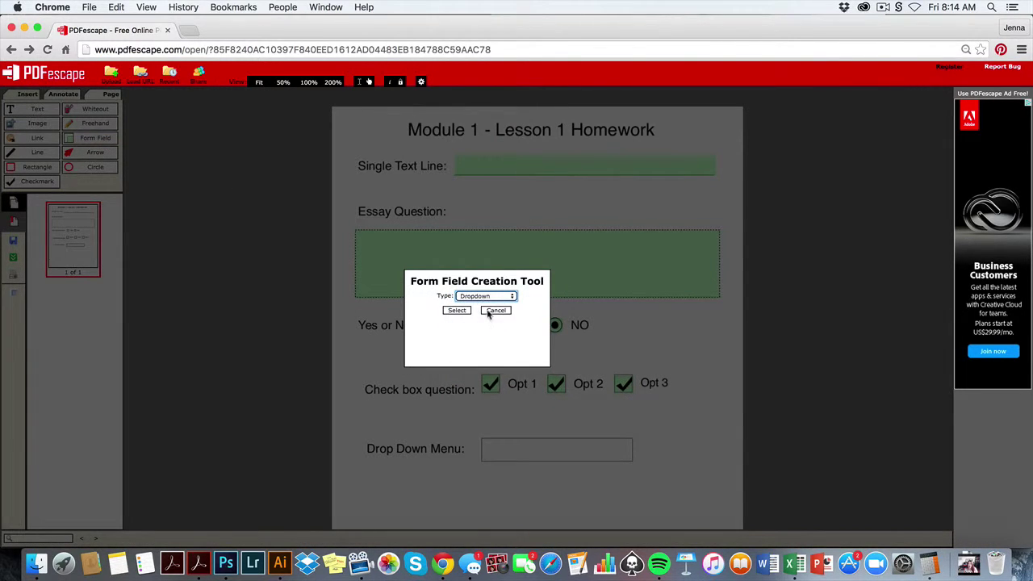
{"action": "left_click", "coordinate": [456, 310]}
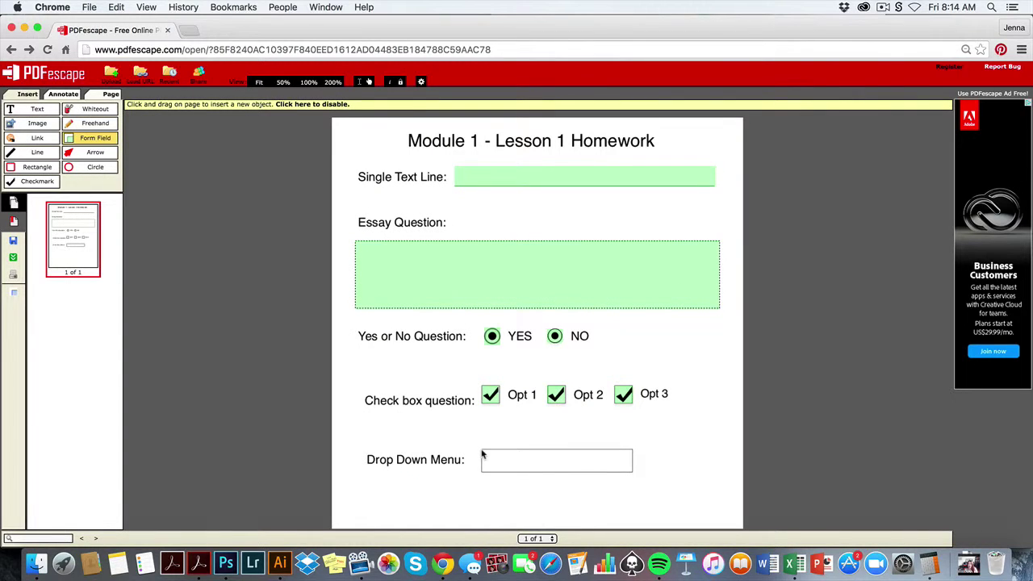
{"action": "left_click_drag", "start_coordinate": [481, 449], "coordinate": [629, 468]}
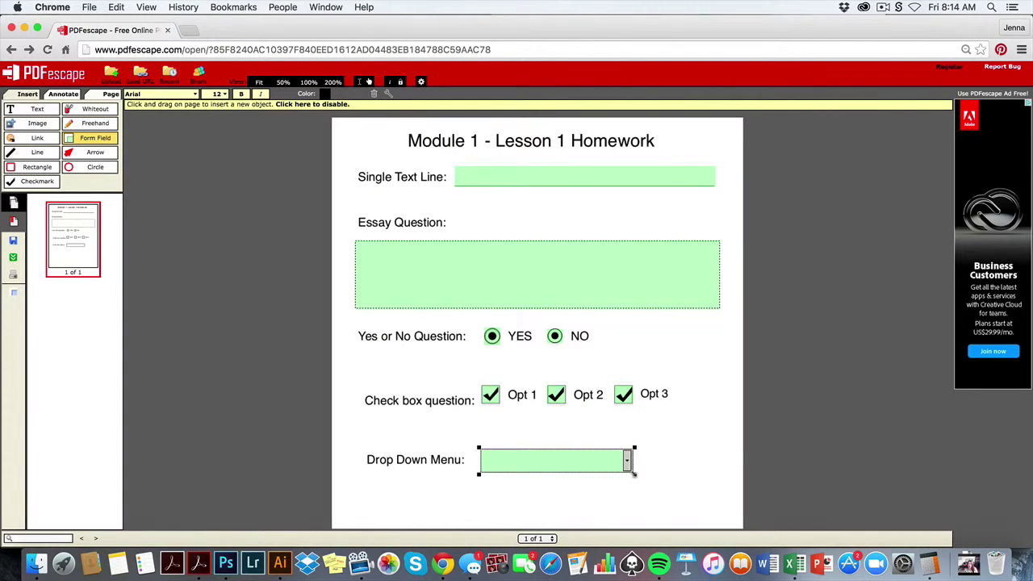
Step: Rename the dropdown field to 'What color would you like?' and apply its properties
{"action": "right_click", "coordinate": [577, 454]}
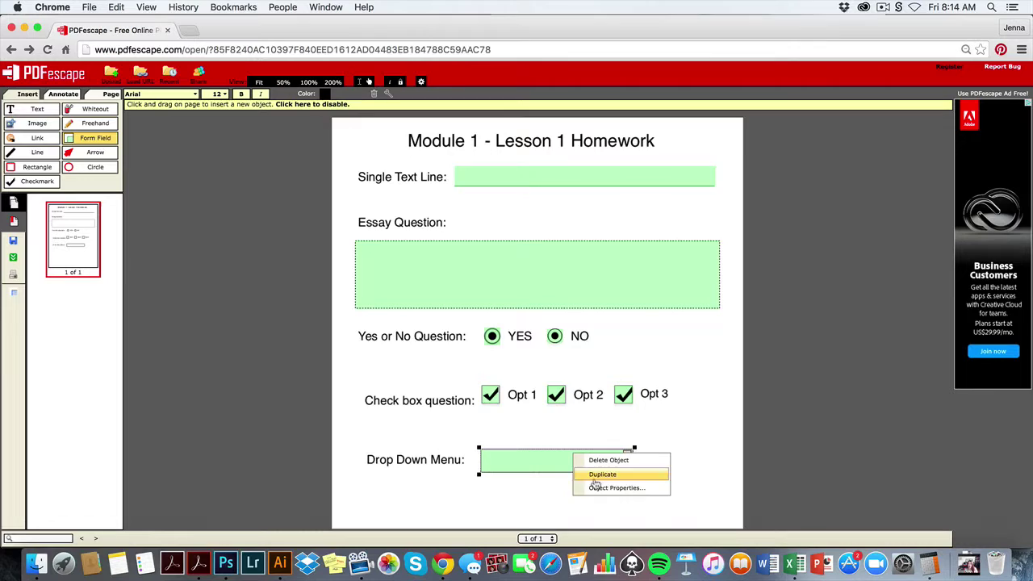
{"action": "left_click", "coordinate": [595, 486]}
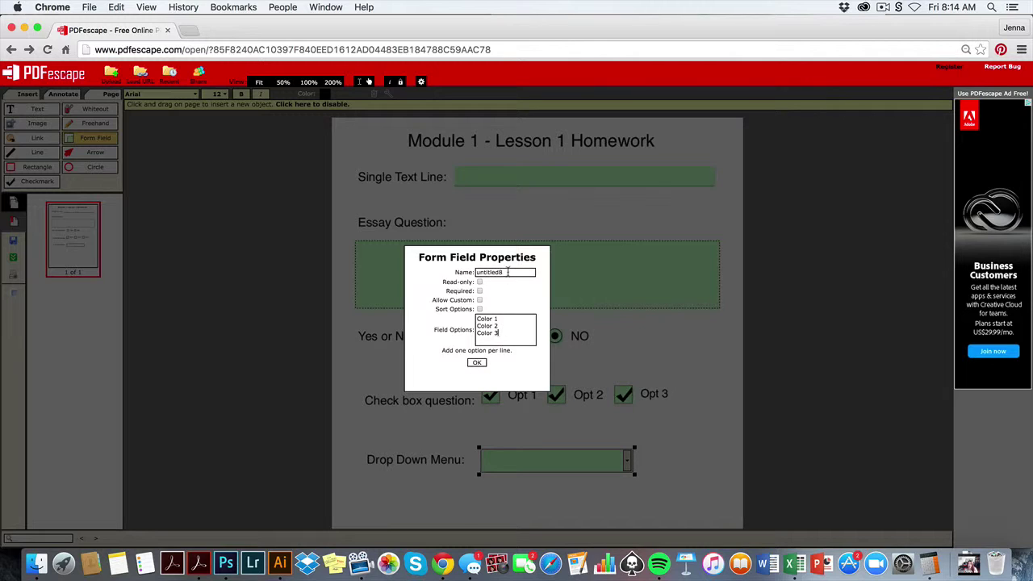
{"action": "left_click_drag", "start_coordinate": [508, 272], "coordinate": [441, 274]}
{"action": "type", "text": "What color would you like?"}
{"action": "left_click", "coordinate": [477, 363]}
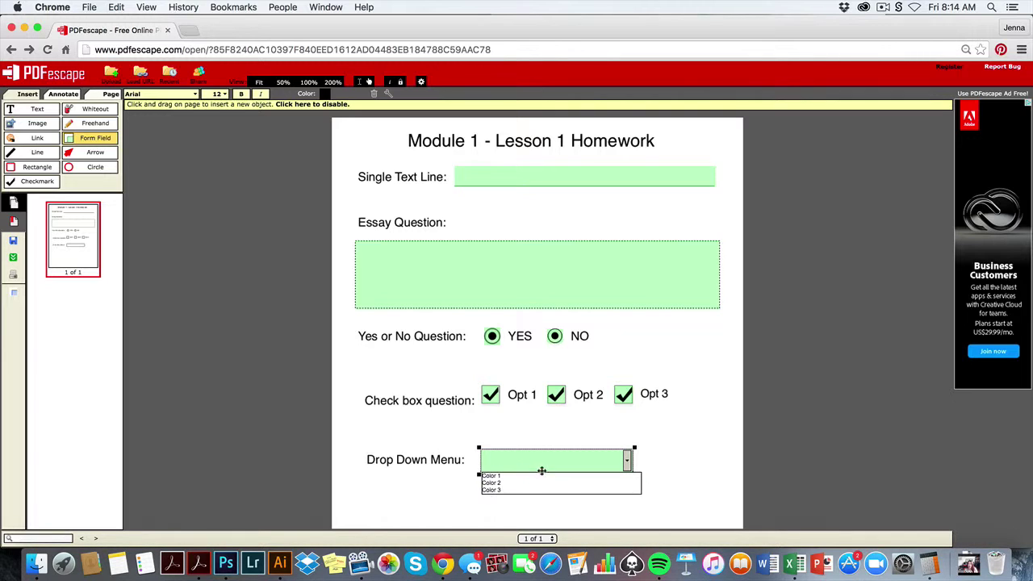
{"action": "left_click", "coordinate": [690, 434]}
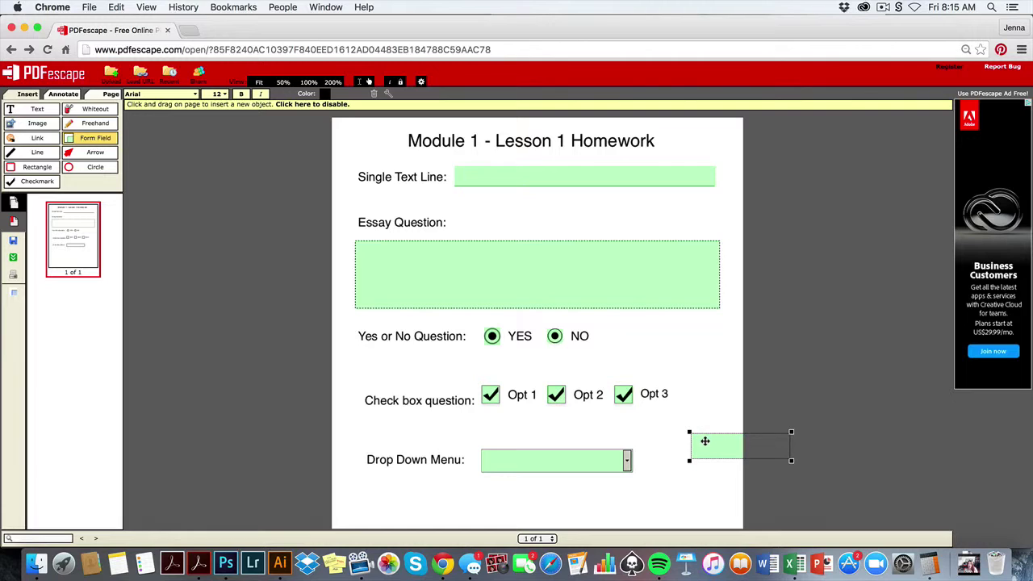
{"action": "left_click_drag", "start_coordinate": [717, 445], "coordinate": [672, 424]}
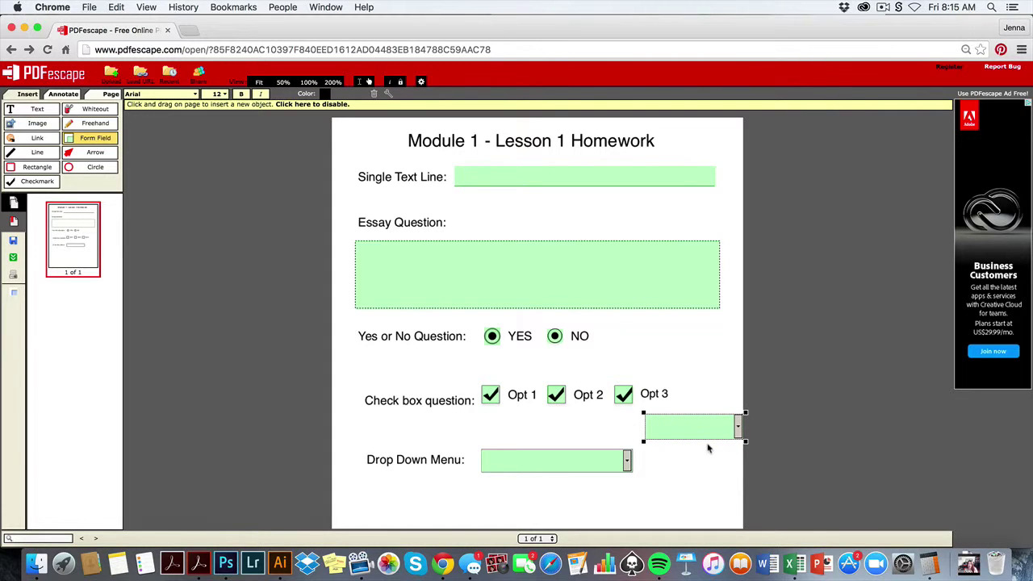
{"action": "right_click", "coordinate": [686, 430]}
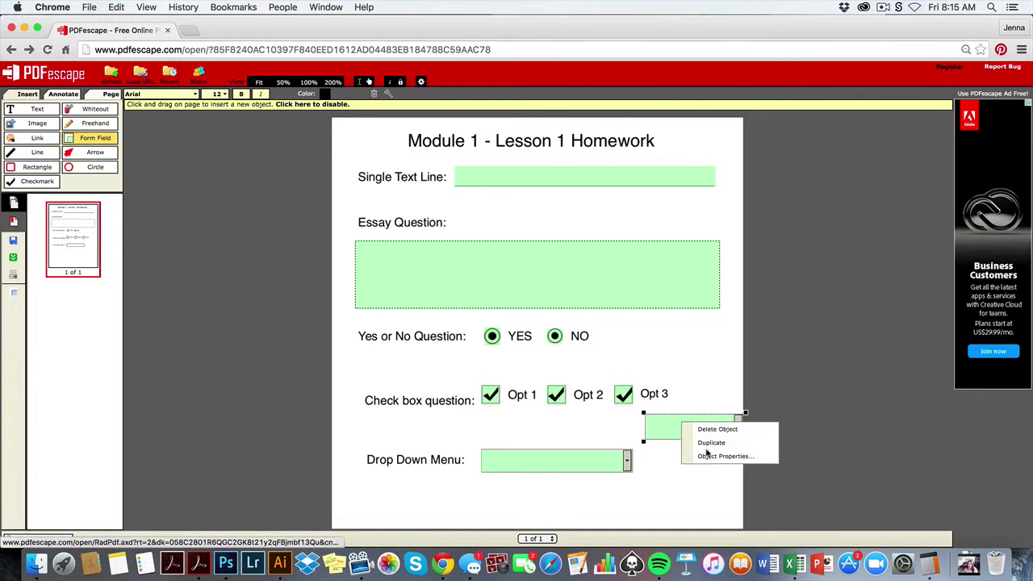
{"action": "left_click", "coordinate": [711, 429]}
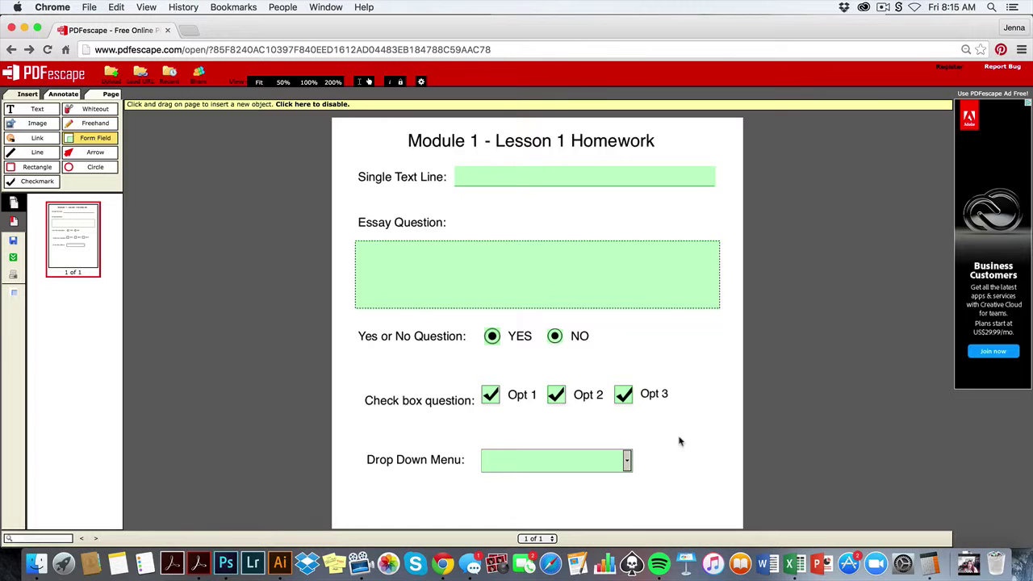
{"action": "scroll", "coordinate": [618, 487], "scroll_direction": "down", "scroll_amount": 3}
{"action": "scroll", "coordinate": [620, 476], "scroll_direction": "up", "scroll_amount": 3}
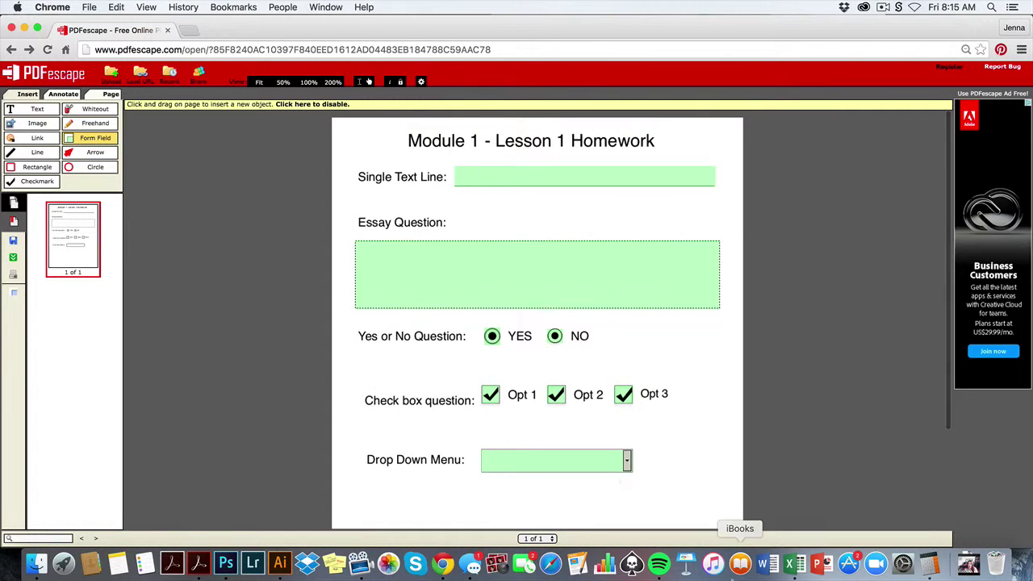
{"action": "scroll", "coordinate": [393, 403], "scroll_direction": "down", "scroll_amount": 2}
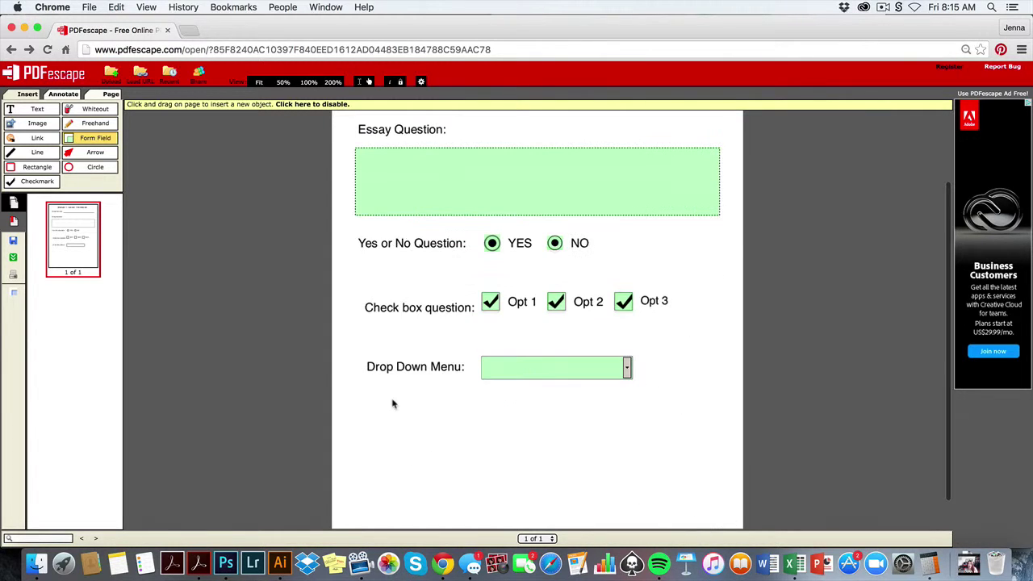
Step: Draw a horizontal line below Drop Down Menu and upload the lumee.jpg image
{"action": "left_click", "coordinate": [37, 151]}
{"action": "mouse_move", "coordinate": [368, 412]}
{"action": "left_mouse_down"}
{"action": "mouse_move", "coordinate": [669, 419]}
{"action": "mouse_move", "coordinate": [712, 408]}
{"action": "left_mouse_up"}
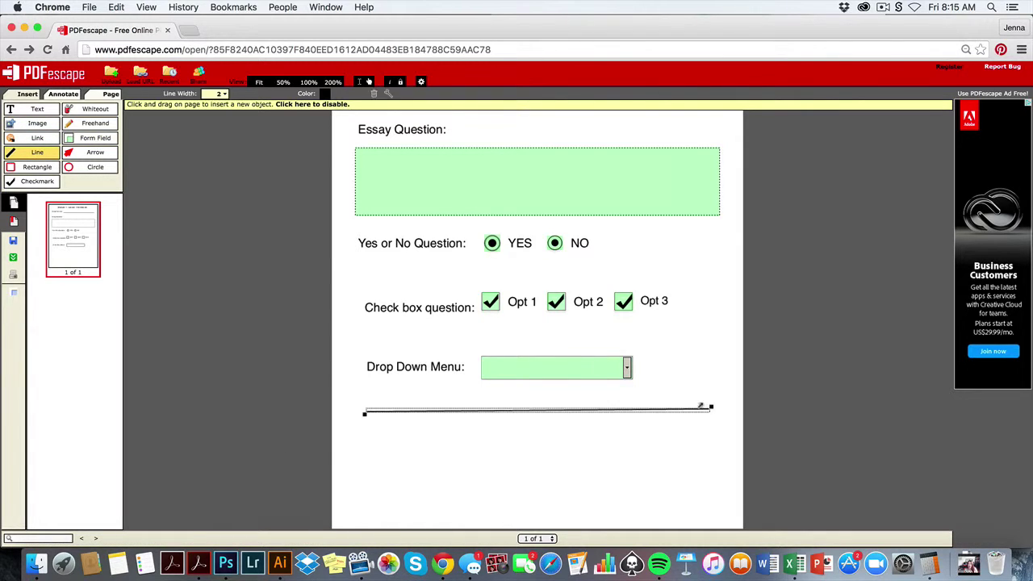
{"action": "left_click", "coordinate": [36, 124]}
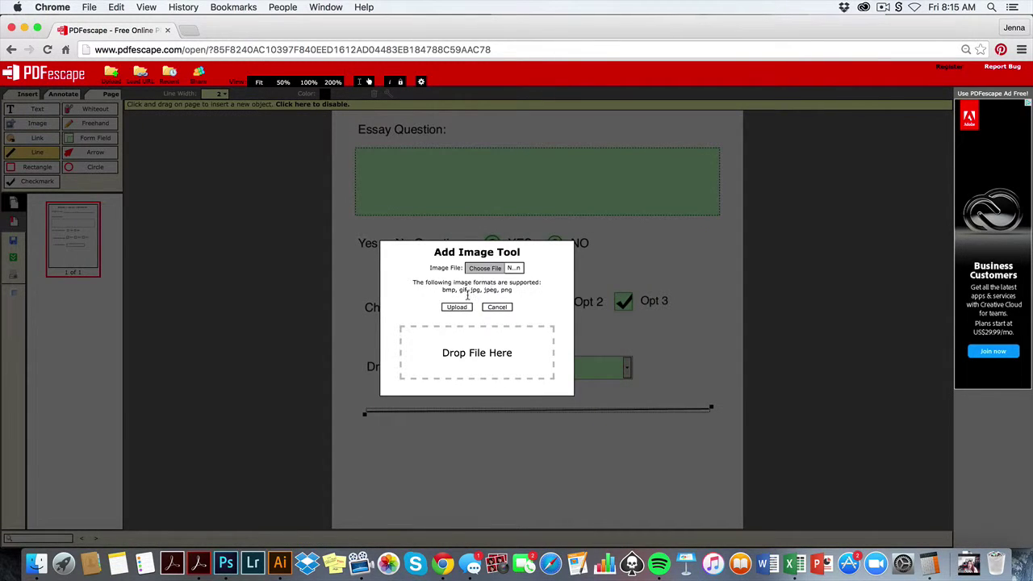
{"action": "left_click", "coordinate": [497, 269]}
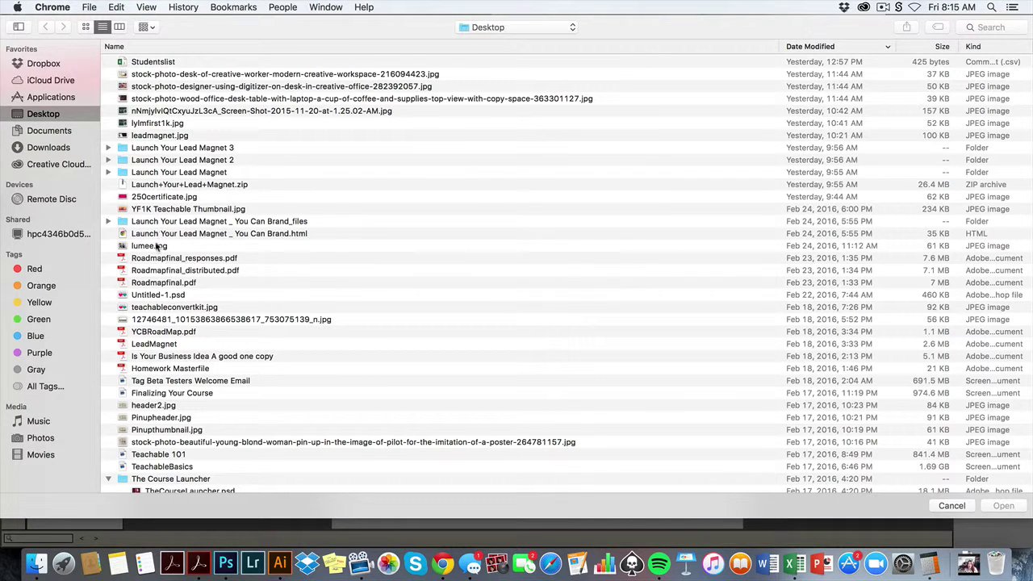
{"action": "left_click", "coordinate": [158, 247]}
{"action": "left_click", "coordinate": [1017, 510]}
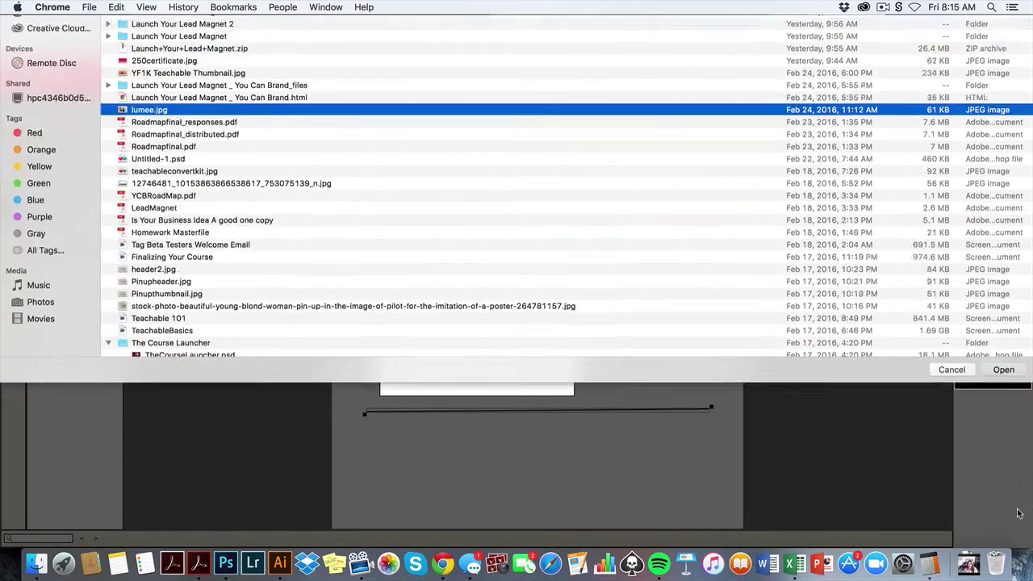
{"action": "scroll", "coordinate": [581, 429], "scroll_direction": "down", "scroll_amount": 1}
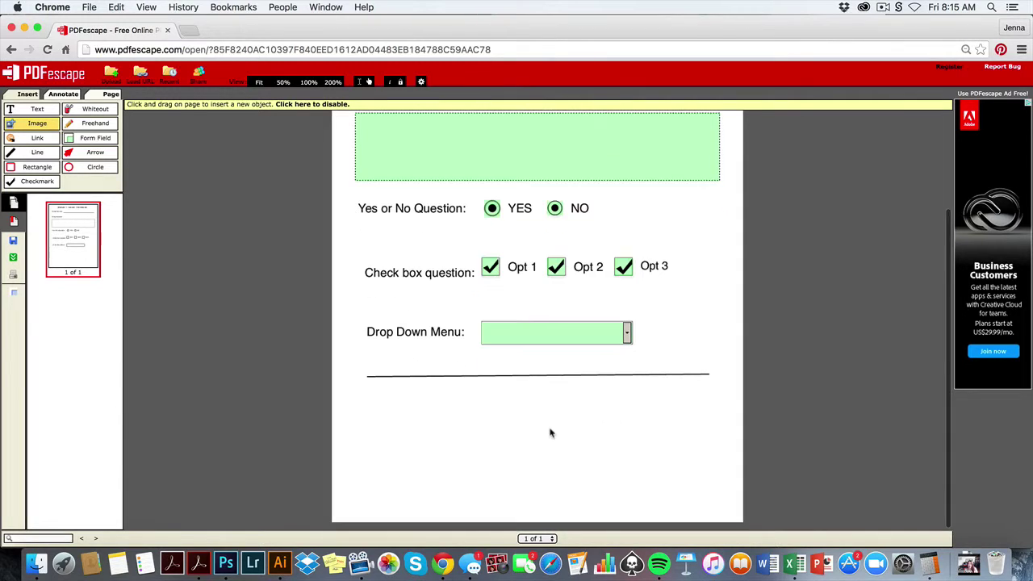
{"action": "left_click", "coordinate": [339, 386]}
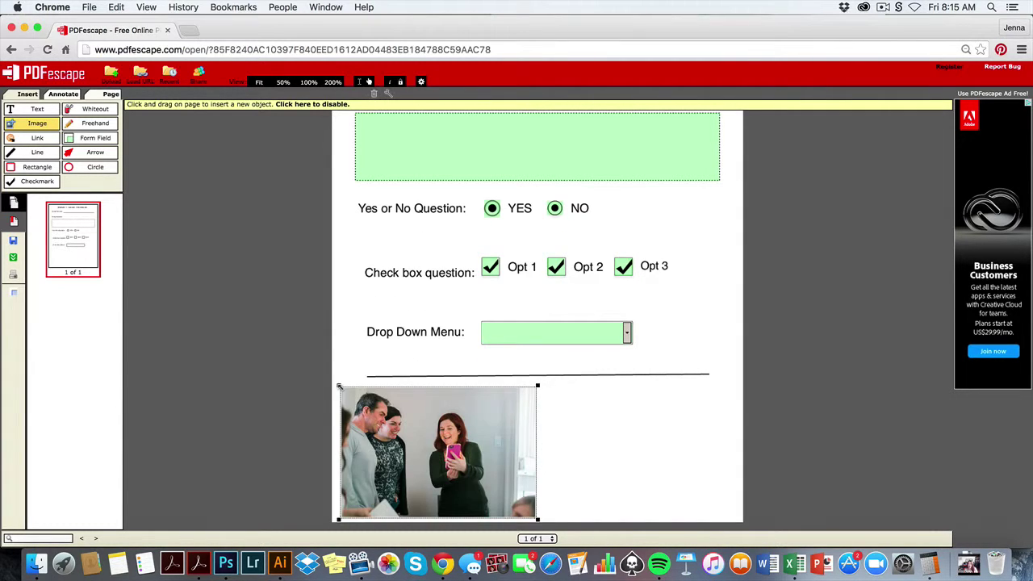
{"action": "left_click_drag", "start_coordinate": [447, 437], "coordinate": [437, 437]}
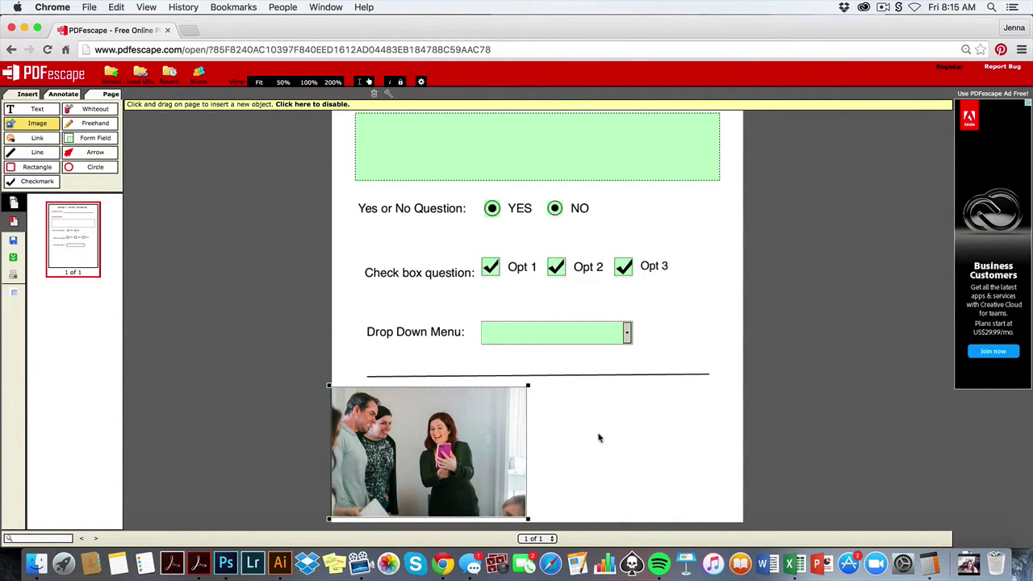
{"action": "left_click_drag", "start_coordinate": [529, 385], "coordinate": [747, 356]}
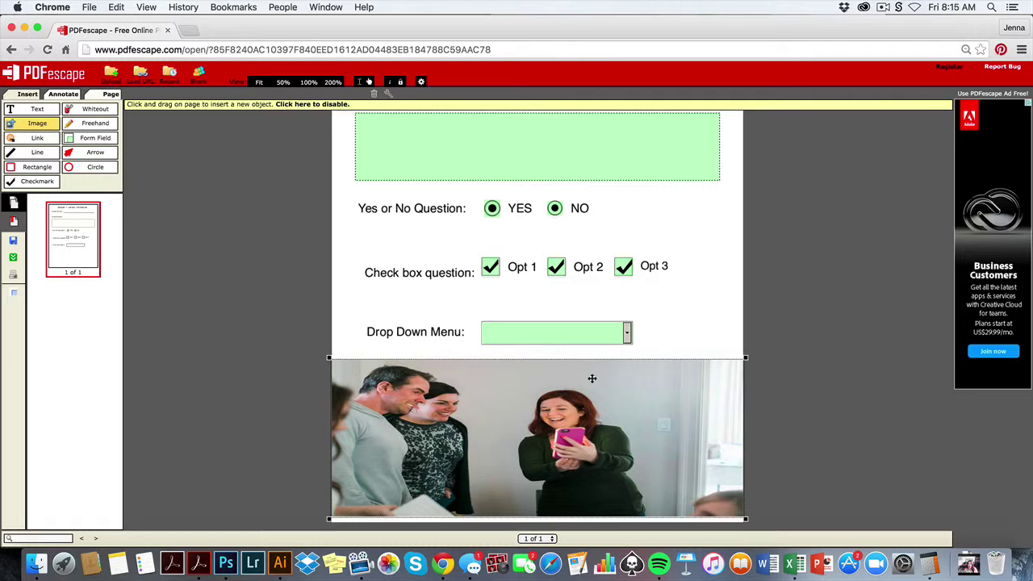
{"action": "right_click", "coordinate": [517, 418]}
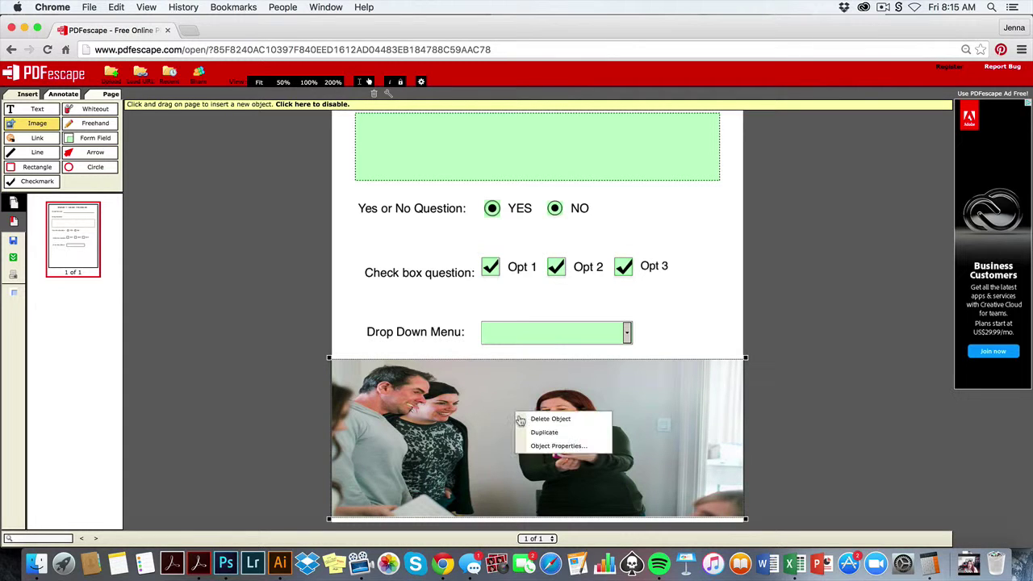
{"action": "left_click", "coordinate": [533, 419]}
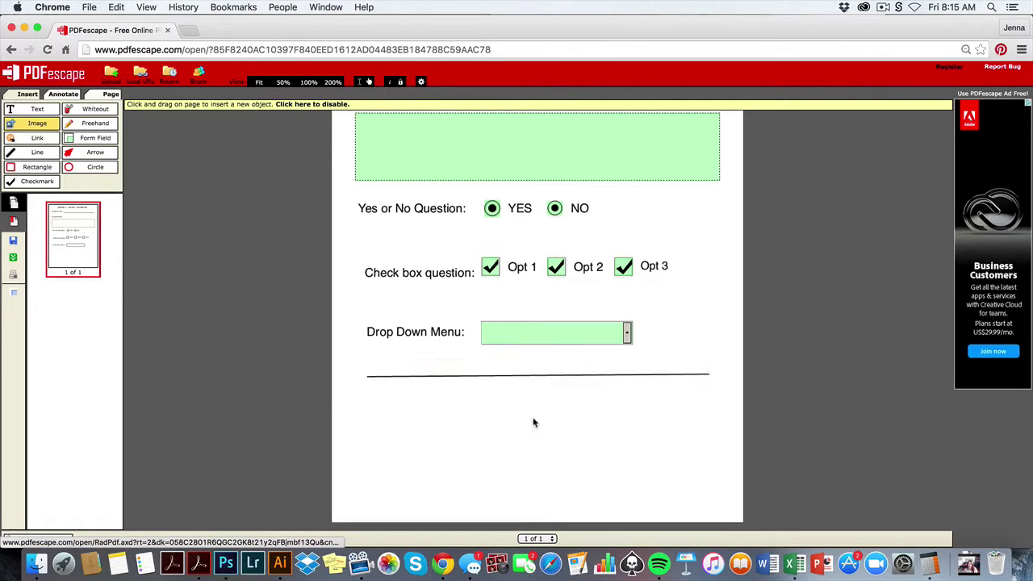
{"action": "scroll", "coordinate": [348, 392], "scroll_direction": "up", "scroll_amount": 3}
{"action": "scroll", "coordinate": [345, 410], "scroll_direction": "down", "scroll_amount": 3}
{"action": "left_click", "coordinate": [345, 404]}
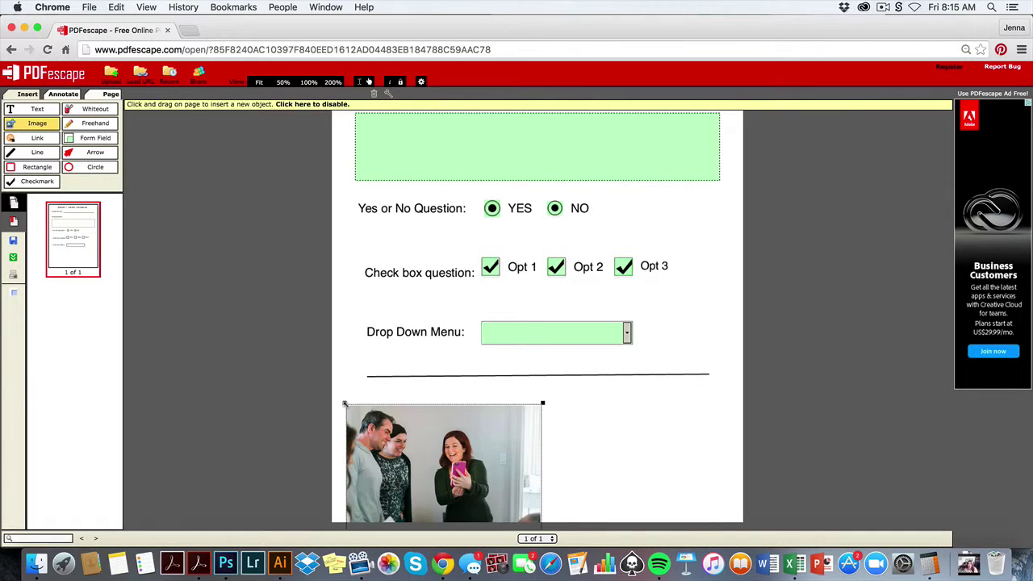
{"action": "left_click_drag", "start_coordinate": [401, 440], "coordinate": [385, 428]}
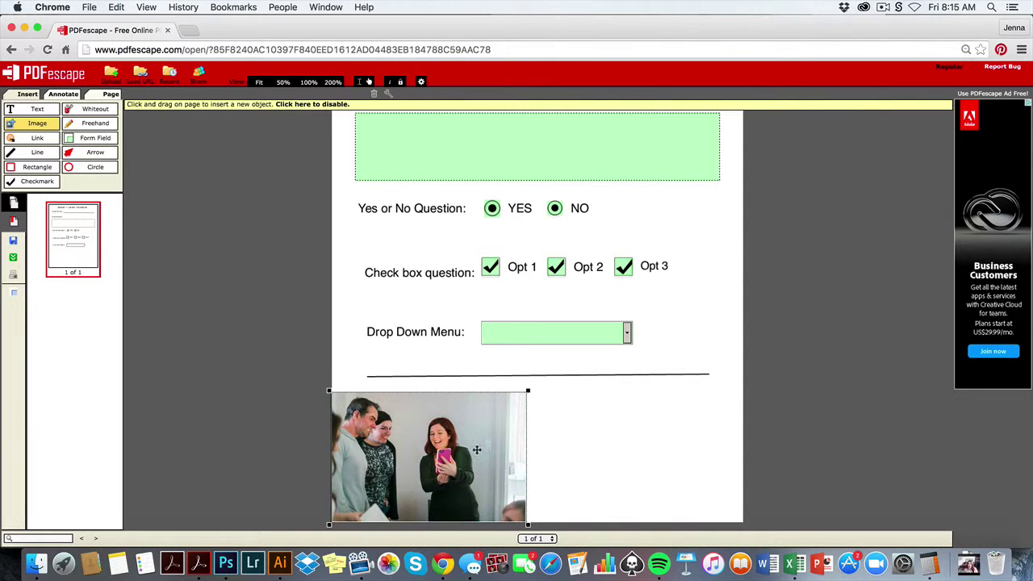
{"action": "left_click_drag", "start_coordinate": [529, 390], "coordinate": [833, 243]}
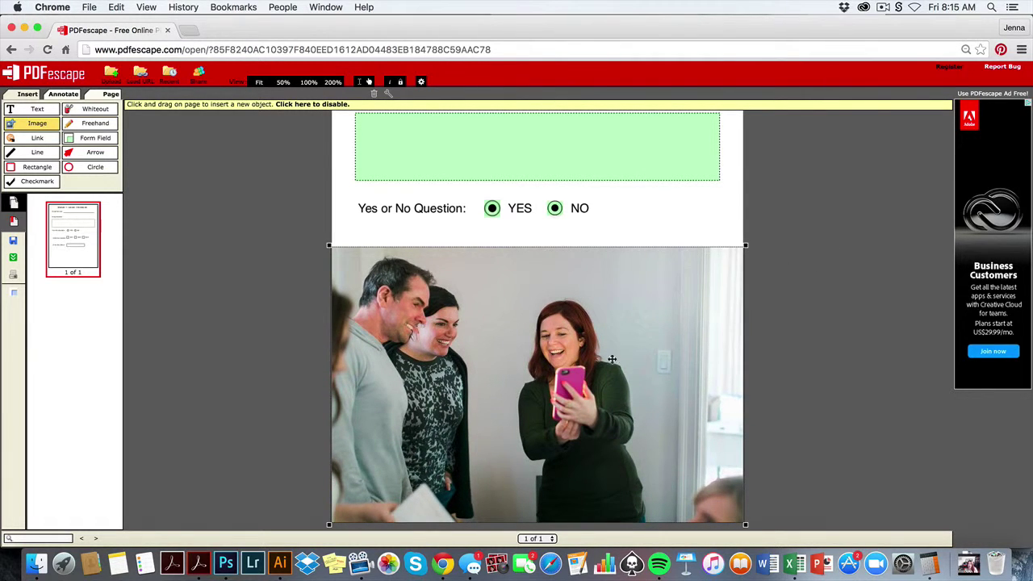
{"action": "mouse_move", "coordinate": [612, 360]}
{"action": "left_mouse_down"}
{"action": "mouse_move", "coordinate": [611, 308]}
{"action": "mouse_move", "coordinate": [611, 359]}
{"action": "left_mouse_up"}
{"action": "mouse_move", "coordinate": [569, 333]}
{"action": "left_mouse_down"}
{"action": "mouse_move", "coordinate": [569, 289]}
{"action": "mouse_move", "coordinate": [569, 333]}
{"action": "left_mouse_up"}
{"action": "scroll", "coordinate": [553, 428], "scroll_direction": "up", "scroll_amount": 3}
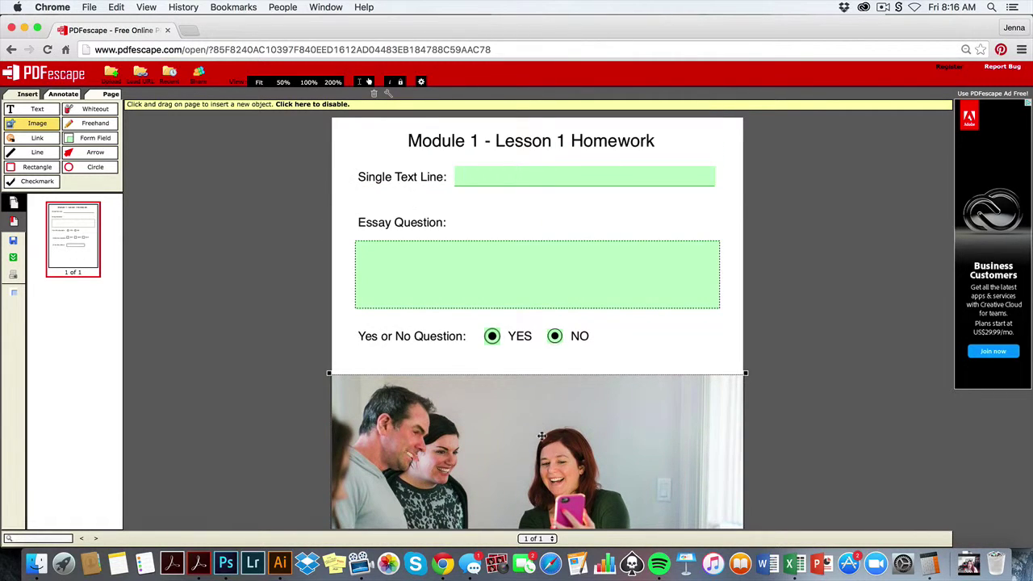
{"action": "scroll", "coordinate": [541, 436], "scroll_direction": "down", "scroll_amount": 3}
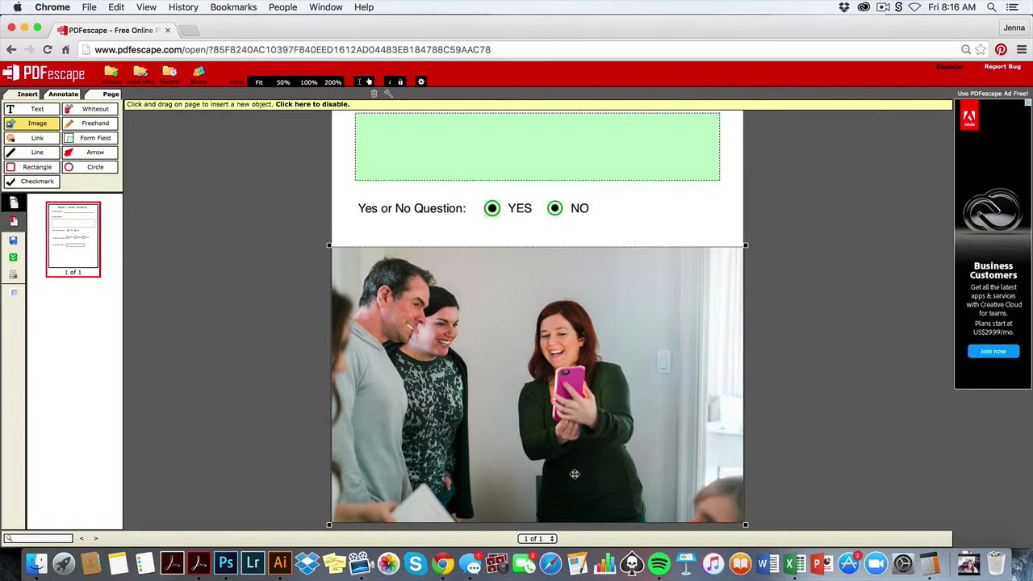
{"action": "mouse_move", "coordinate": [528, 488]}
{"action": "left_mouse_down"}
{"action": "mouse_move", "coordinate": [528, 455]}
{"action": "mouse_move", "coordinate": [528, 487]}
{"action": "left_mouse_up"}
{"action": "left_click_drag", "start_coordinate": [665, 425], "coordinate": [684, 409]}
{"action": "scroll", "coordinate": [692, 412], "scroll_direction": "up", "scroll_amount": 3}
{"action": "scroll", "coordinate": [699, 418], "scroll_direction": "down", "scroll_amount": 3}
{"action": "right_click", "coordinate": [579, 377]}
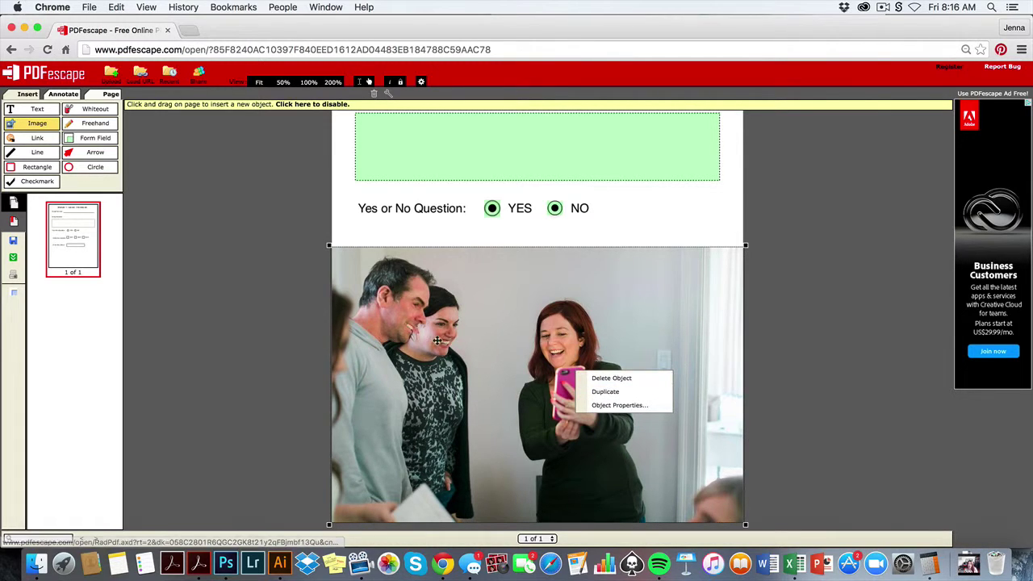
{"action": "scroll", "coordinate": [522, 316], "scroll_direction": "up", "scroll_amount": 3}
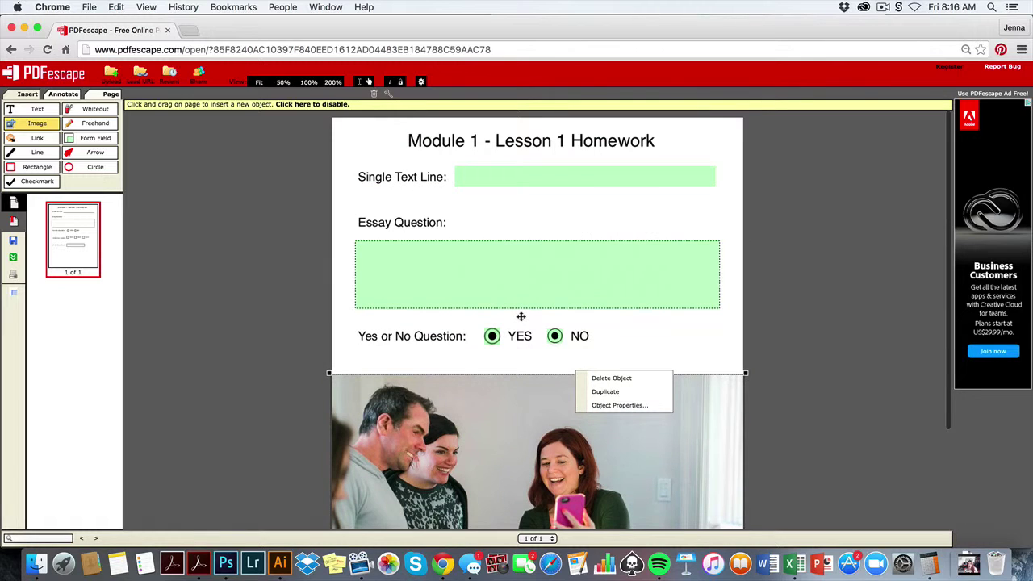
{"action": "left_click", "coordinate": [615, 377]}
{"action": "scroll", "coordinate": [484, 410], "scroll_direction": "down", "scroll_amount": 3}
{"action": "scroll", "coordinate": [473, 400], "scroll_direction": "up", "scroll_amount": 3}
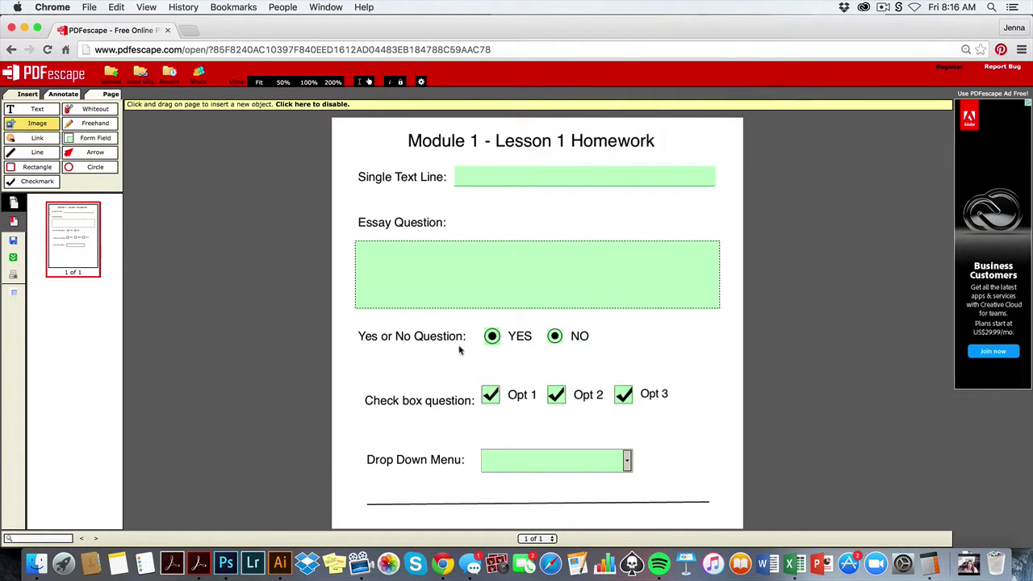
Step: Save the homework form in PDFescape and download it as a PDF
{"action": "left_click", "coordinate": [13, 241]}
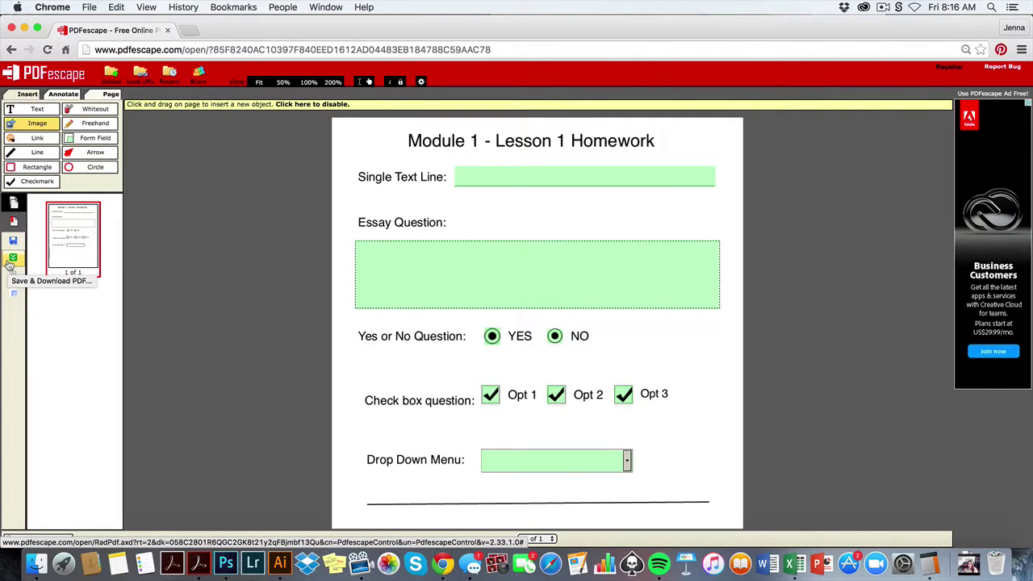
{"action": "left_click", "coordinate": [11, 260]}
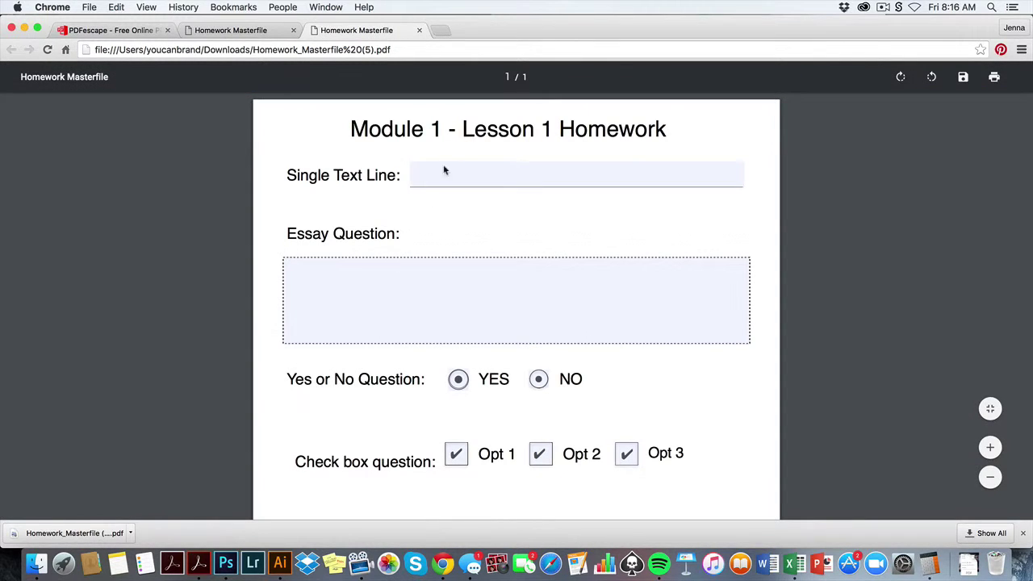
Step: Enter test text in the downloaded form's Single Text Line and Essay Question fields
{"action": "left_click", "coordinate": [447, 174]}
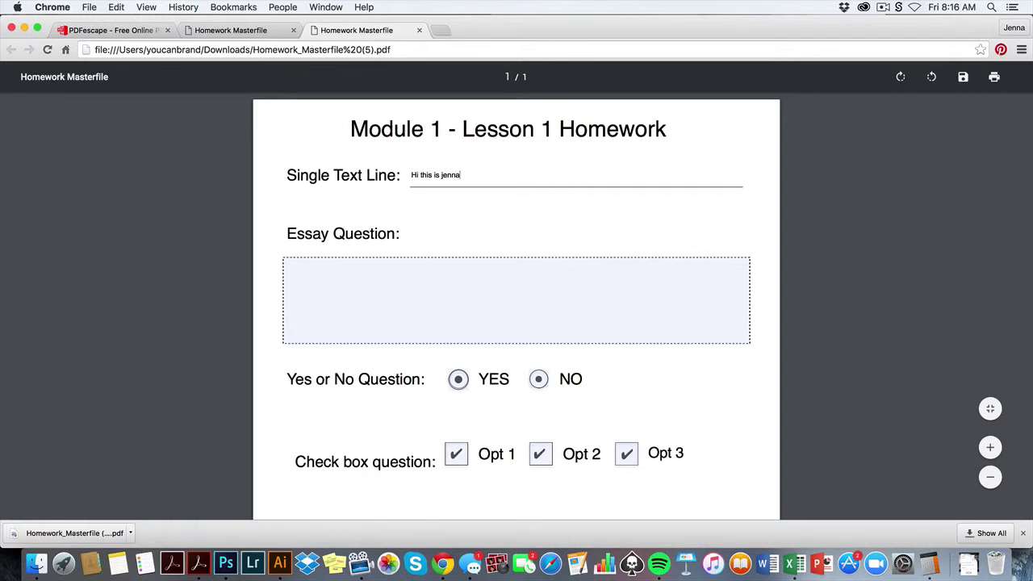
{"action": "left_click", "coordinate": [351, 289]}
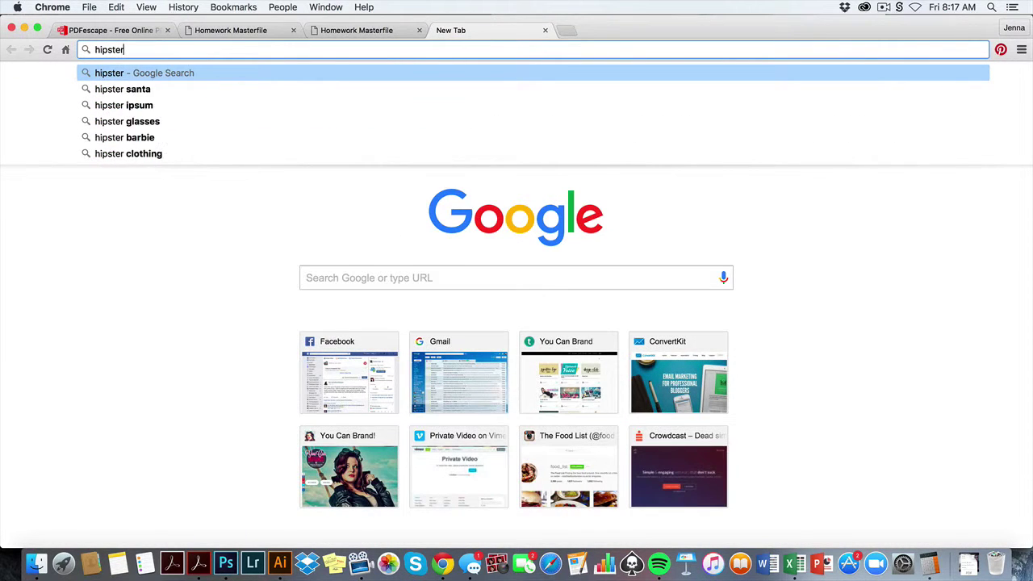
Step: Search for hipsteripsum, open hipsum.co, generate filler paragraphs and select the text
{"action": "key", "text": "BackSpace"}
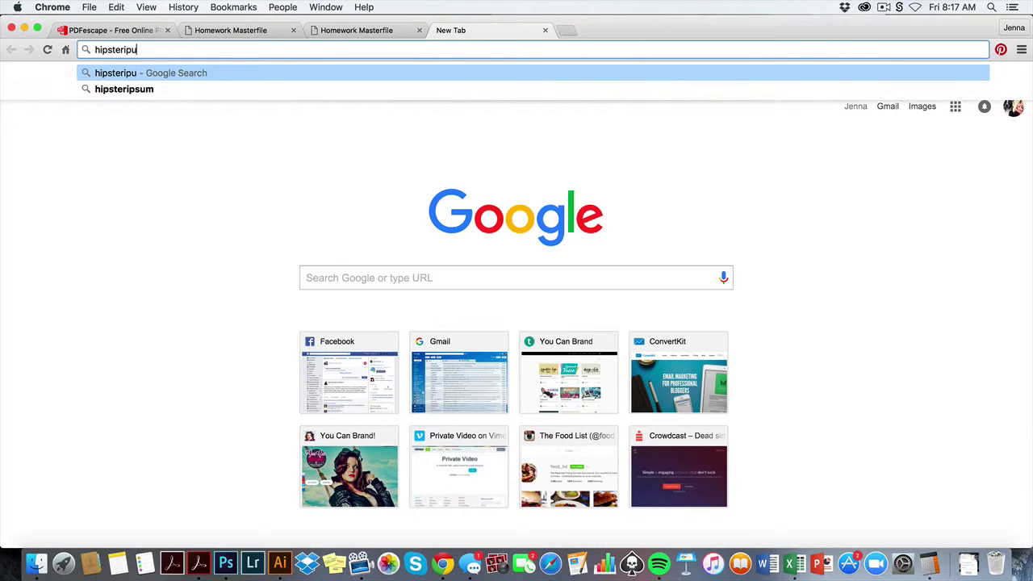
{"action": "type", "text": "sum"}
{"action": "key", "text": "Return"}
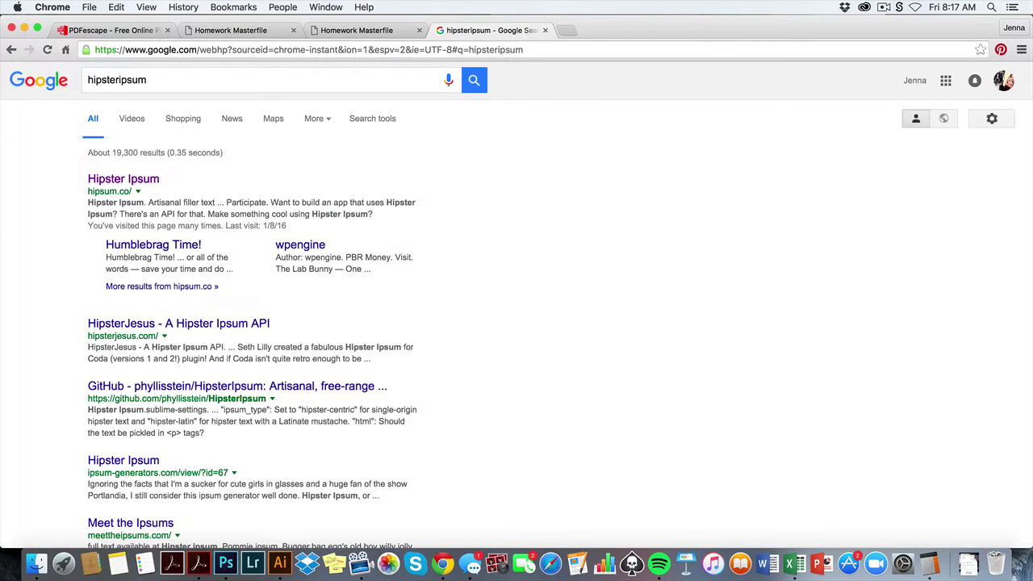
{"action": "left_click", "coordinate": [147, 179]}
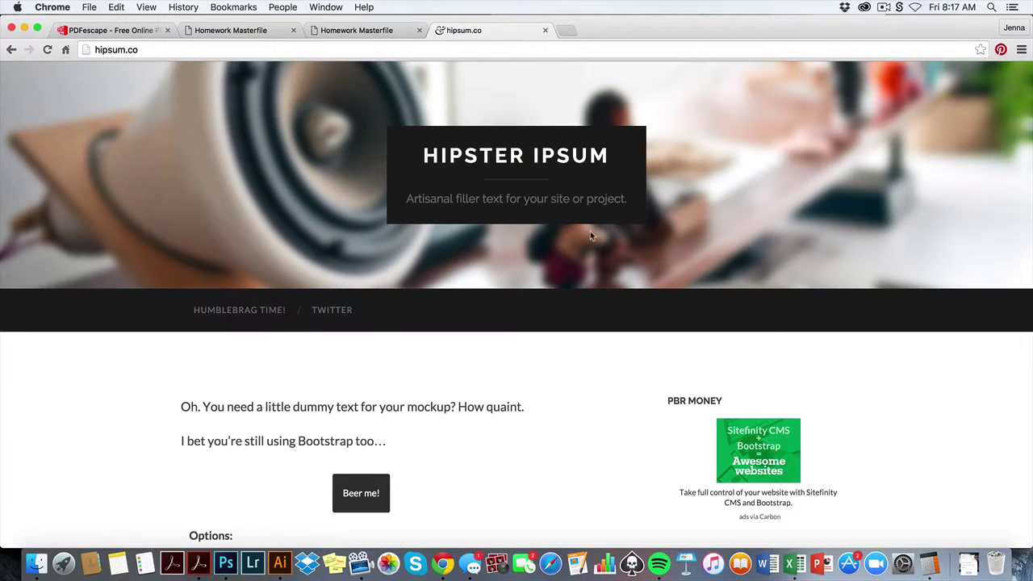
{"action": "left_click", "coordinate": [361, 494]}
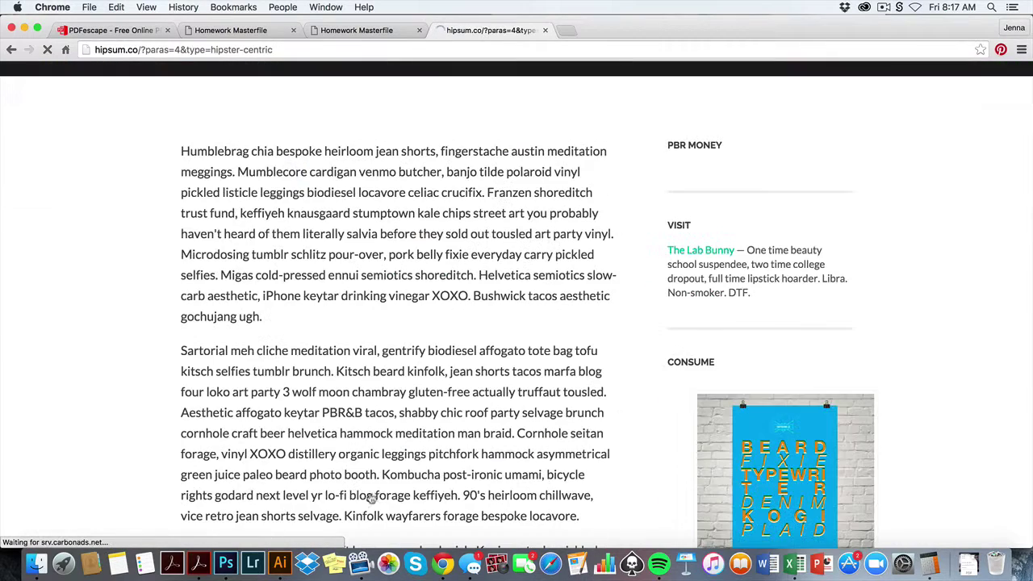
{"action": "left_click_drag", "start_coordinate": [182, 151], "coordinate": [447, 409]}
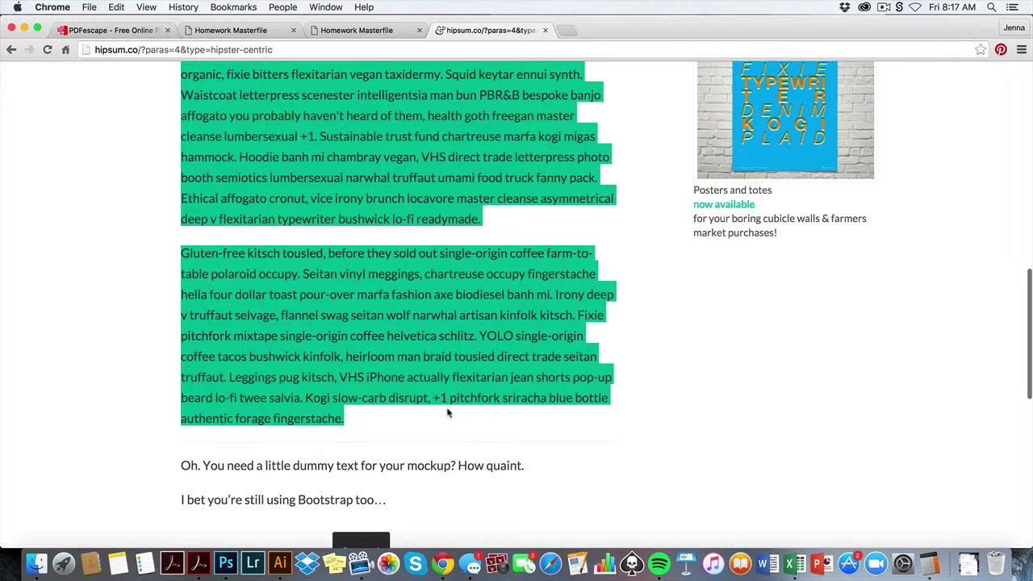
Step: Return to the Homework Masterfile tab, select the essay answer text, then show recent downloads
{"action": "left_click", "coordinate": [363, 30]}
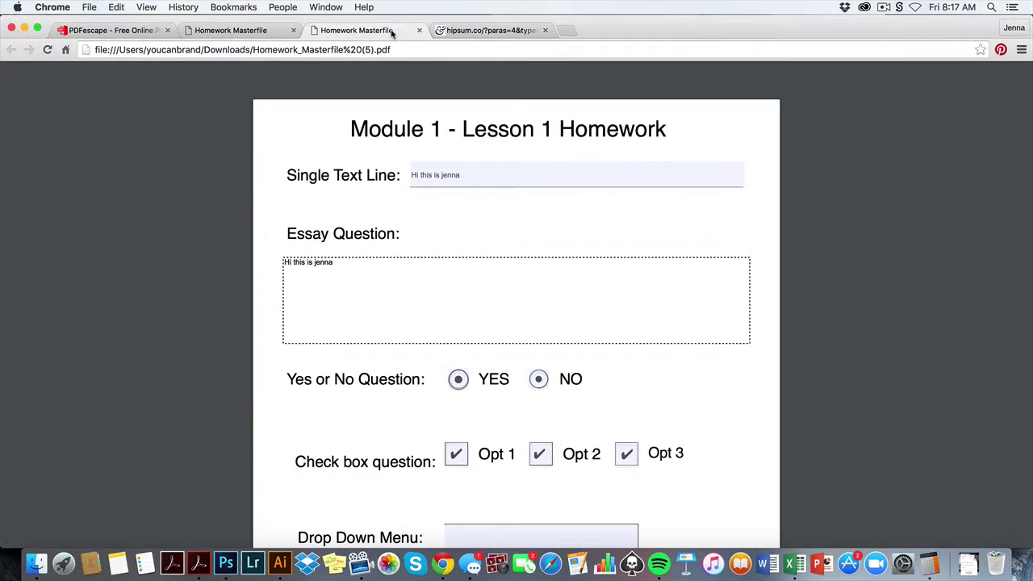
{"action": "left_click_drag", "start_coordinate": [344, 265], "coordinate": [272, 262]}
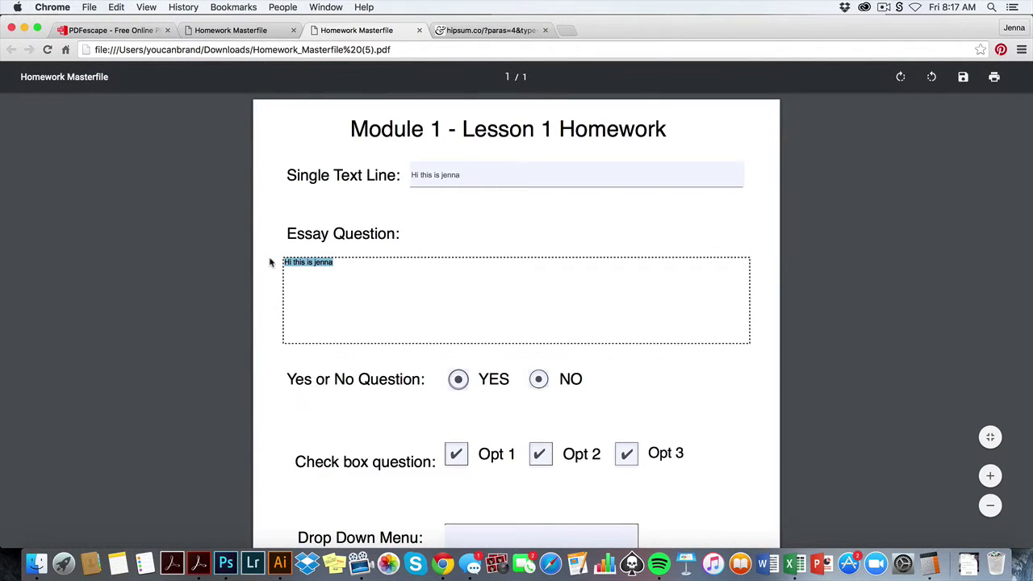
{"action": "left_click", "coordinate": [350, 272]}
{"action": "triple_click", "coordinate": [324, 262]}
{"action": "left_click", "coordinate": [972, 565]}
Step: Open Homework_Masterfile (5).pdf from the Downloads folder in Acrobat Pro
{"action": "left_click", "coordinate": [1015, 144]}
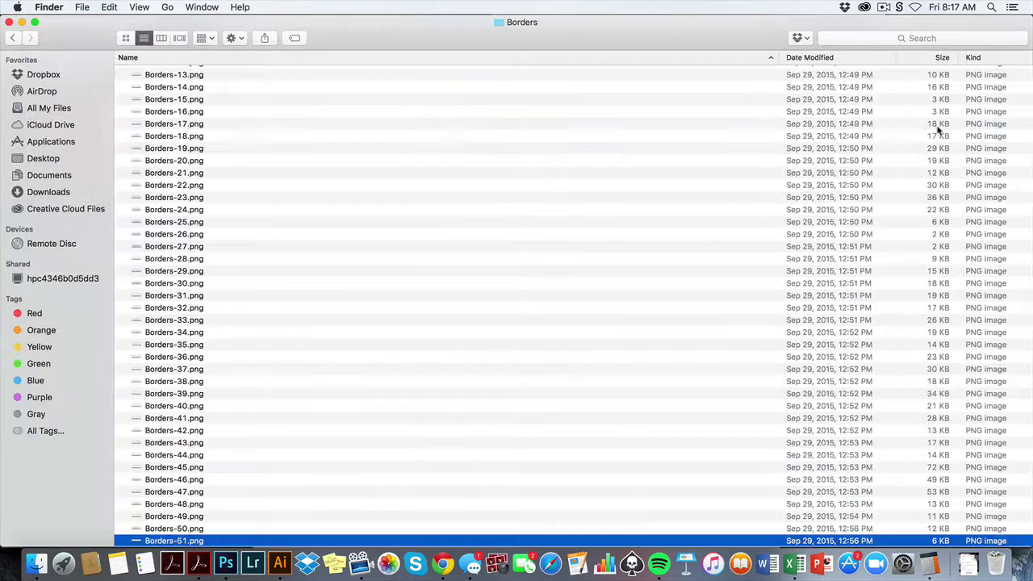
{"action": "left_click", "coordinate": [154, 75]}
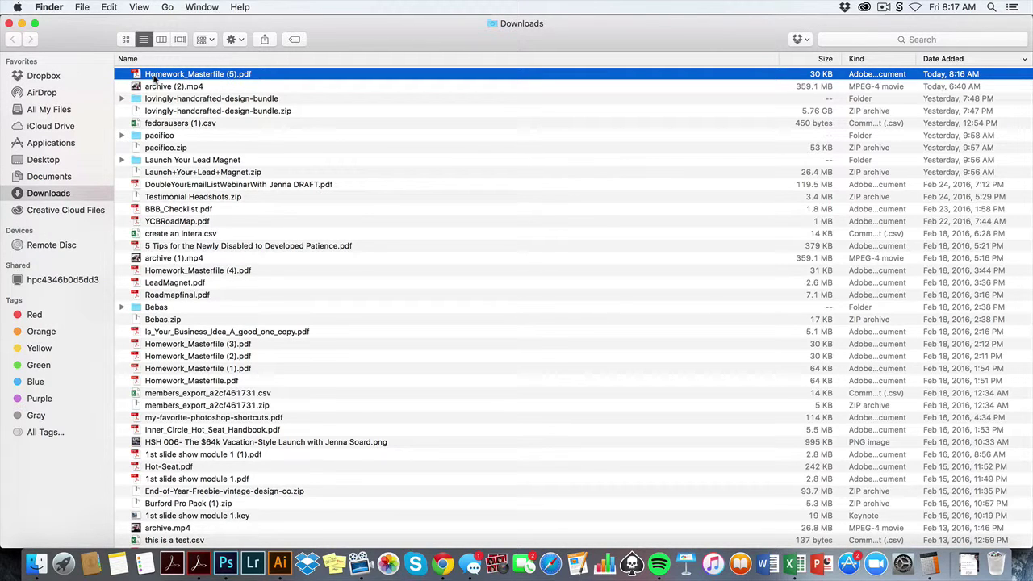
{"action": "double_click", "coordinate": [154, 76]}
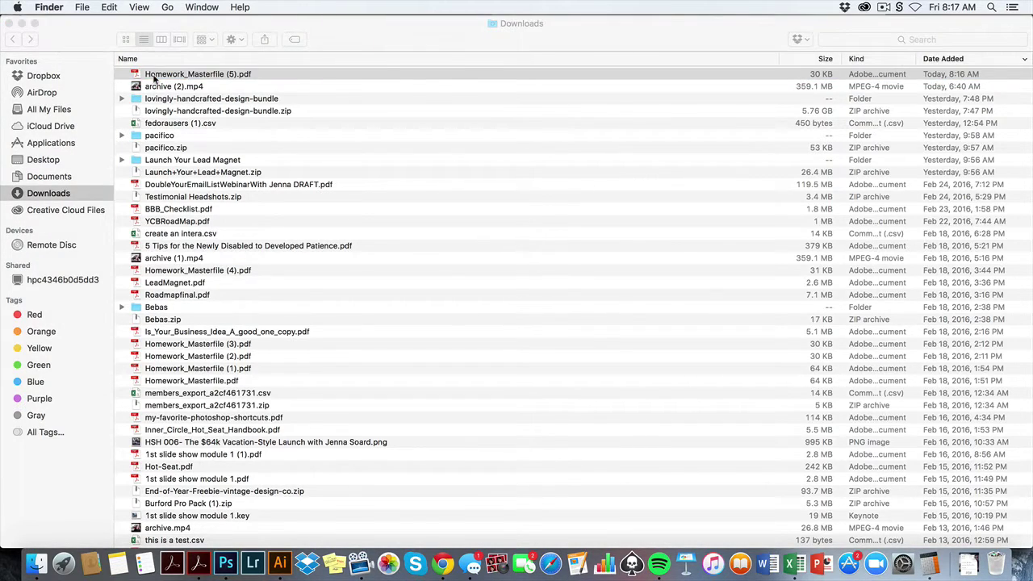
Step: Type a short self-introduction greeting into the Single Text Line field
{"action": "scroll", "coordinate": [283, 279], "scroll_direction": "down", "scroll_amount": 5}
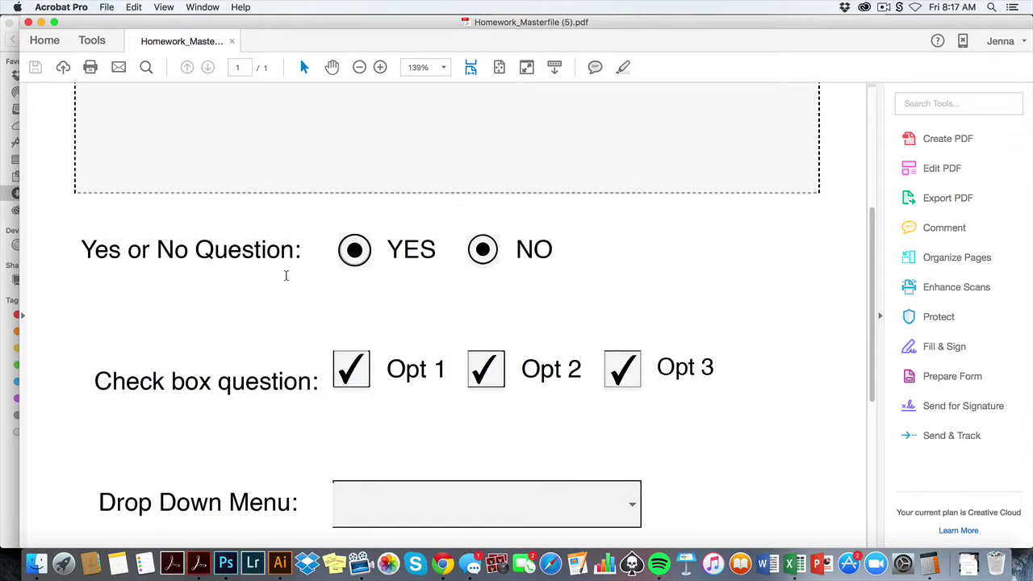
{"action": "scroll", "coordinate": [282, 278], "scroll_direction": "up", "scroll_amount": 5}
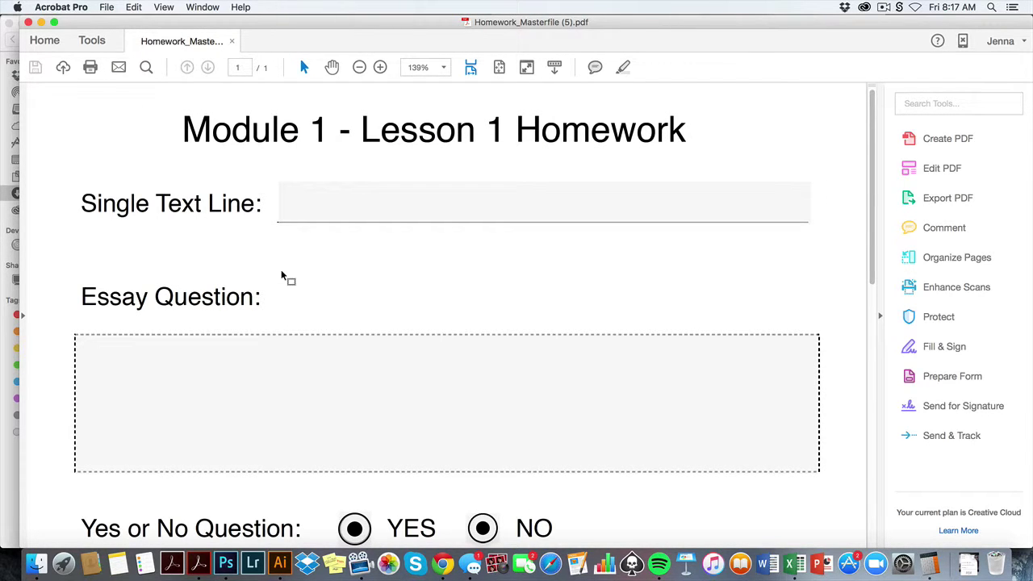
{"action": "scroll", "coordinate": [283, 277], "scroll_direction": "down", "scroll_amount": 1}
{"action": "scroll", "coordinate": [282, 277], "scroll_direction": "up", "scroll_amount": 1}
{"action": "left_click", "coordinate": [306, 198]}
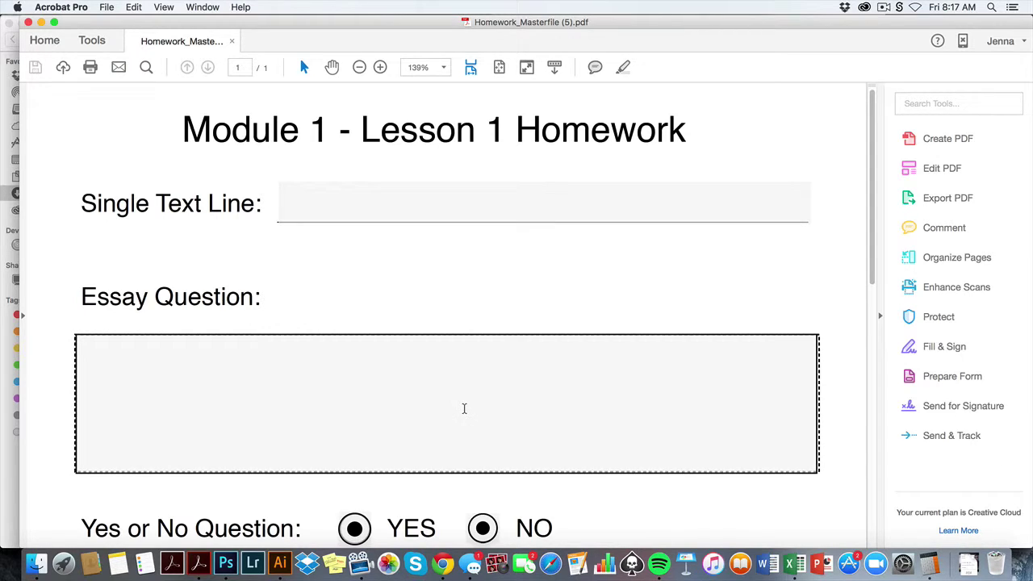
{"action": "scroll", "coordinate": [464, 408], "scroll_direction": "down", "scroll_amount": 2}
{"action": "scroll", "coordinate": [464, 408], "scroll_direction": "up", "scroll_amount": 2}
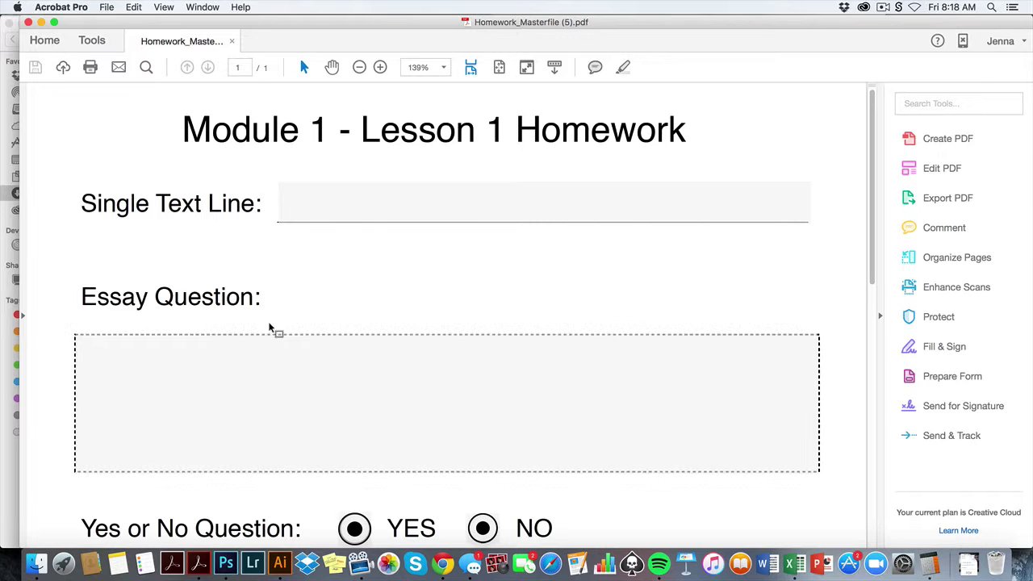
{"action": "left_click", "coordinate": [322, 207]}
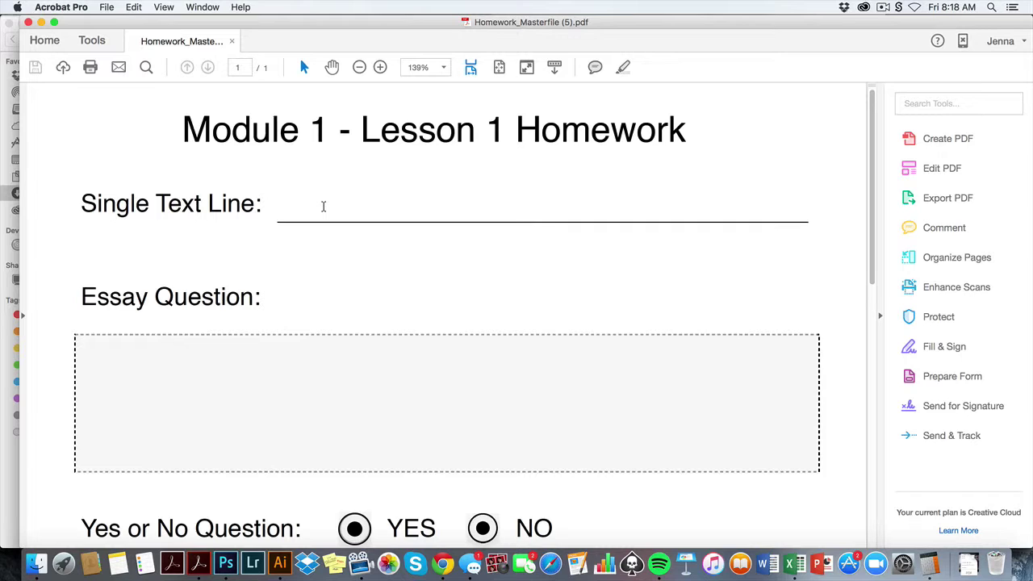
{"action": "type", "text": "Hi this is jenna"}
Step: Paste the copied hipster filler text into the essay box and scroll through it
{"action": "left_click", "coordinate": [215, 392]}
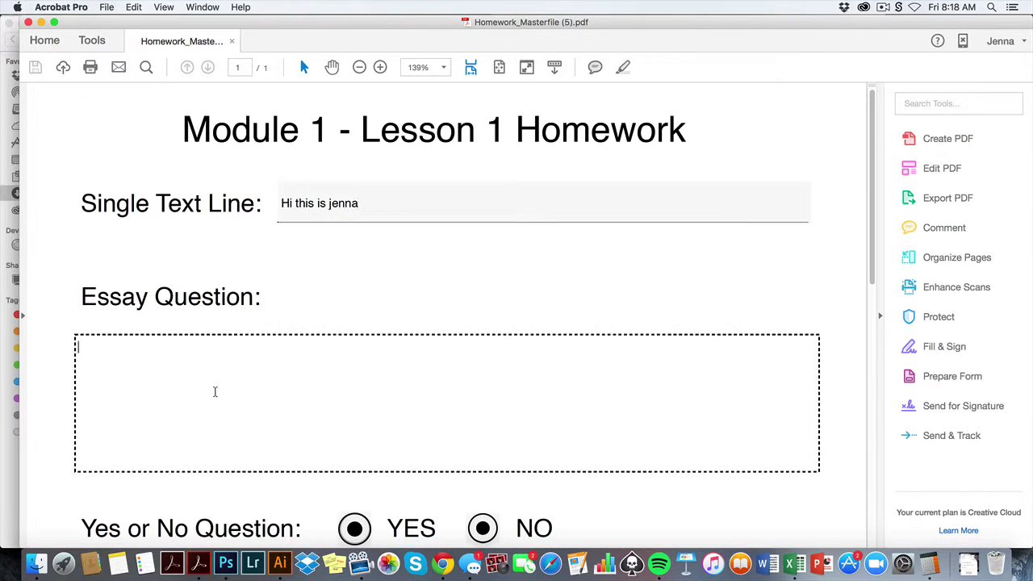
{"action": "key", "text": "super+v"}
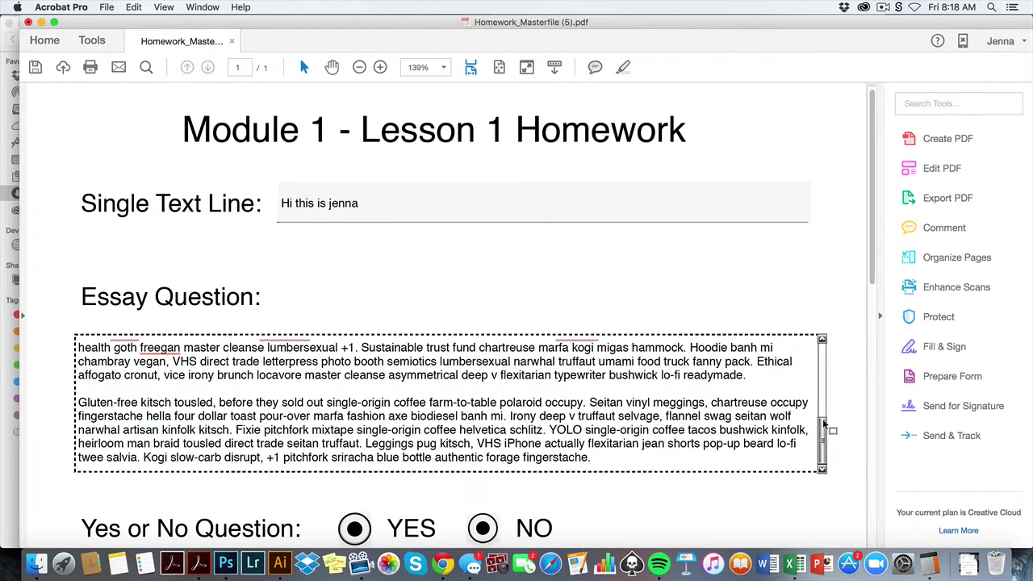
{"action": "left_click_drag", "start_coordinate": [823, 425], "coordinate": [821, 340]}
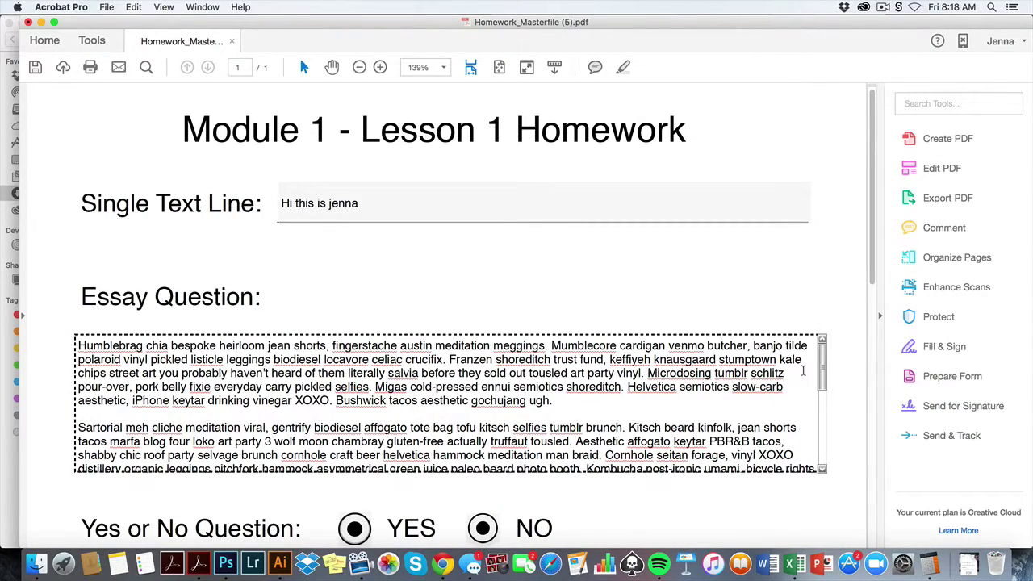
{"action": "left_click_drag", "start_coordinate": [822, 347], "coordinate": [821, 452]}
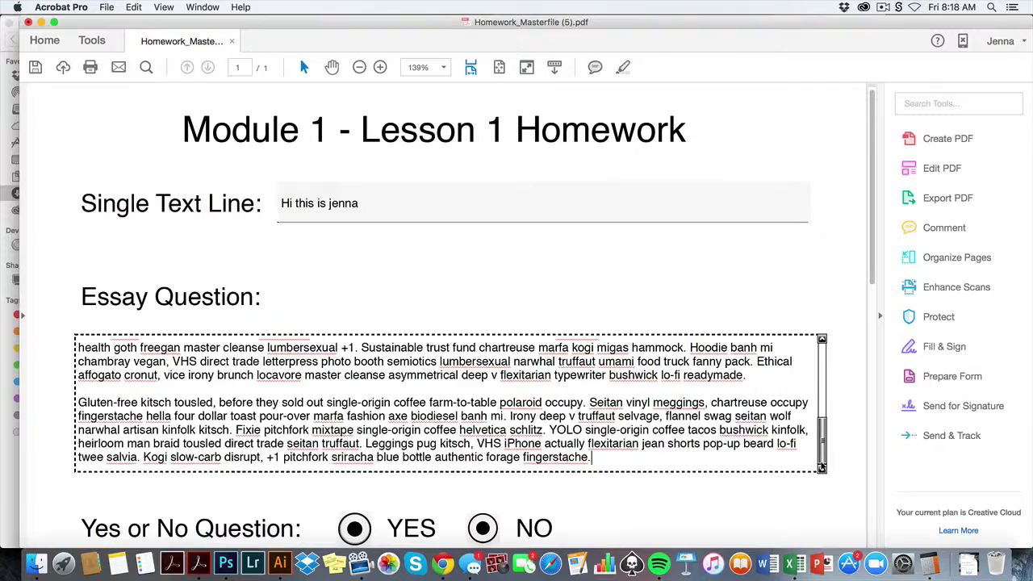
{"action": "scroll", "coordinate": [811, 376], "scroll_direction": "up", "scroll_amount": 10}
{"action": "scroll", "coordinate": [812, 375], "scroll_direction": "down", "scroll_amount": 4}
{"action": "scroll", "coordinate": [811, 376], "scroll_direction": "up", "scroll_amount": 4}
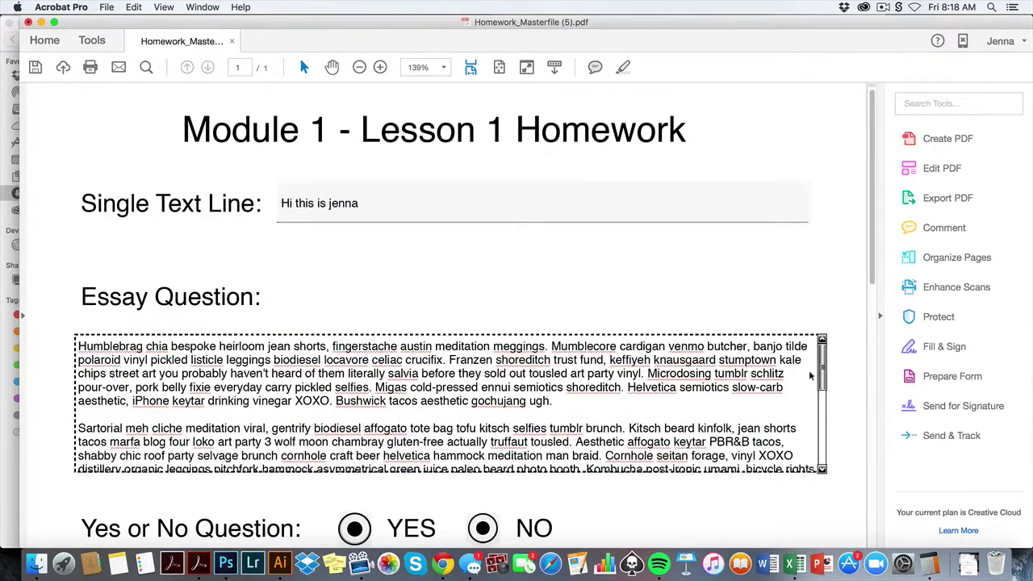
{"action": "scroll", "coordinate": [811, 376], "scroll_direction": "down", "scroll_amount": 1}
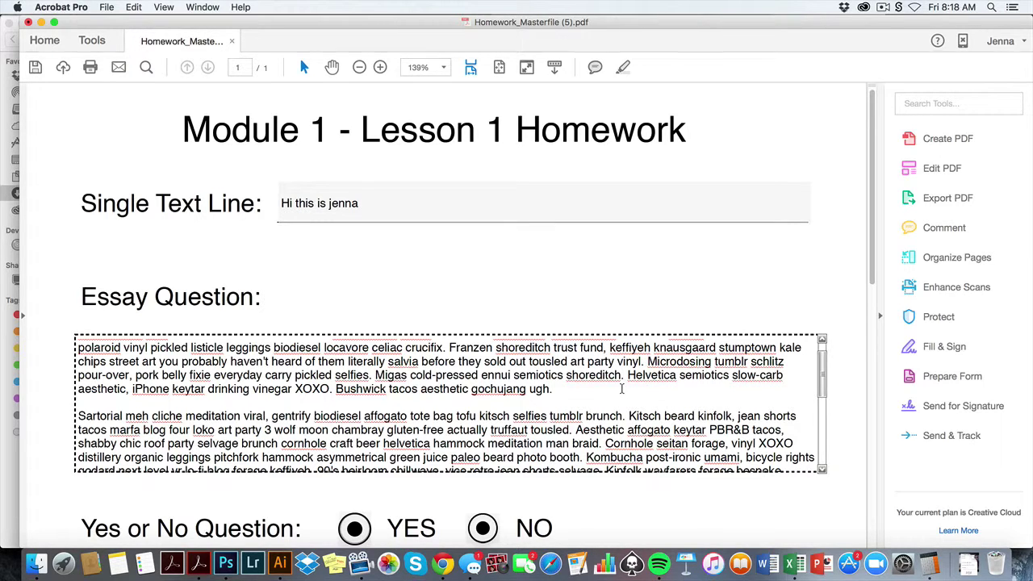
{"action": "scroll", "coordinate": [613, 384], "scroll_direction": "down", "scroll_amount": 4}
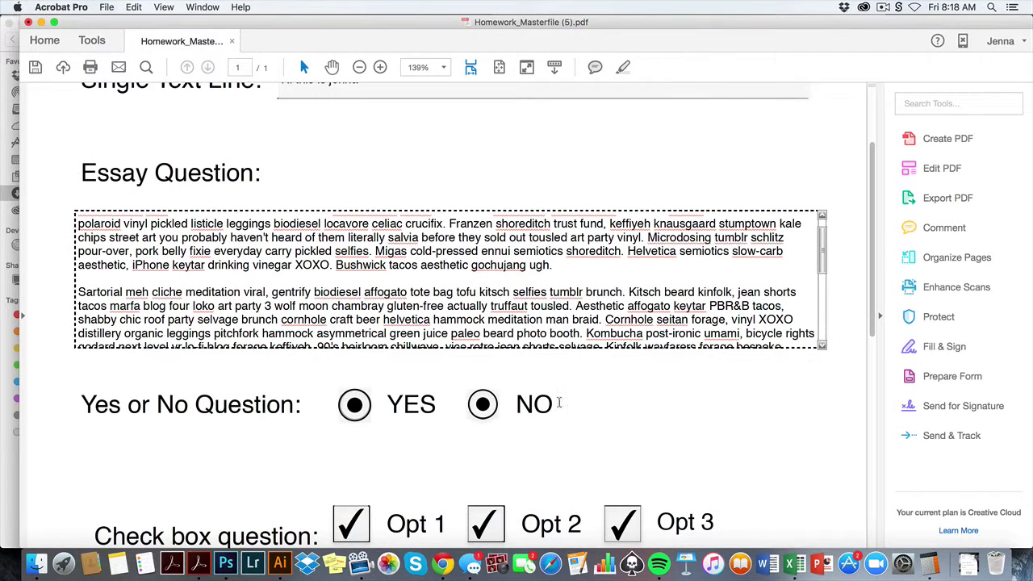
Step: Test the yes/no question by toggling between NO and YES
{"action": "scroll", "coordinate": [494, 429], "scroll_direction": "down", "scroll_amount": 2}
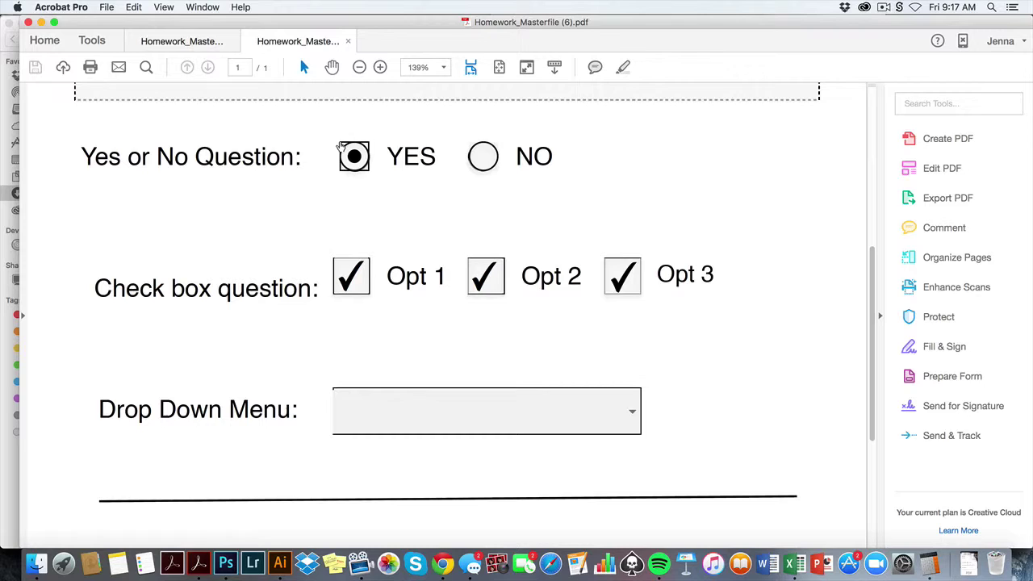
{"action": "left_click", "coordinate": [479, 152]}
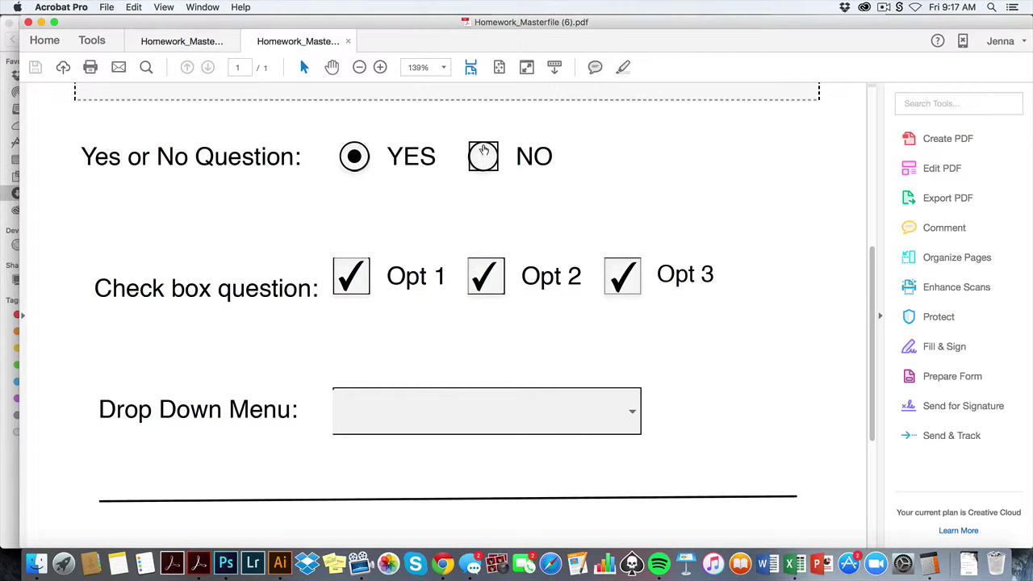
{"action": "left_click", "coordinate": [484, 152]}
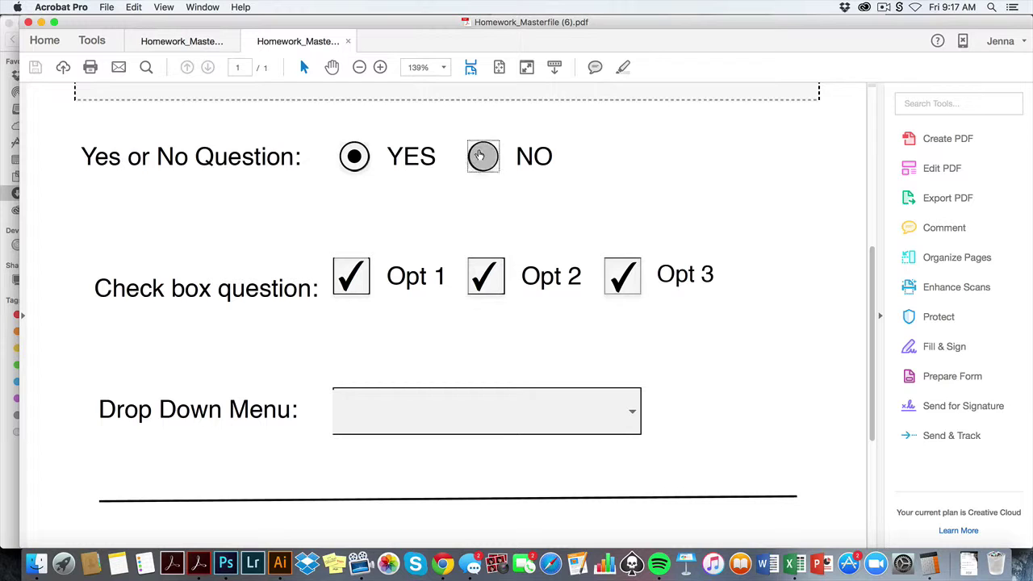
{"action": "left_click", "coordinate": [355, 157]}
{"action": "left_click", "coordinate": [484, 158]}
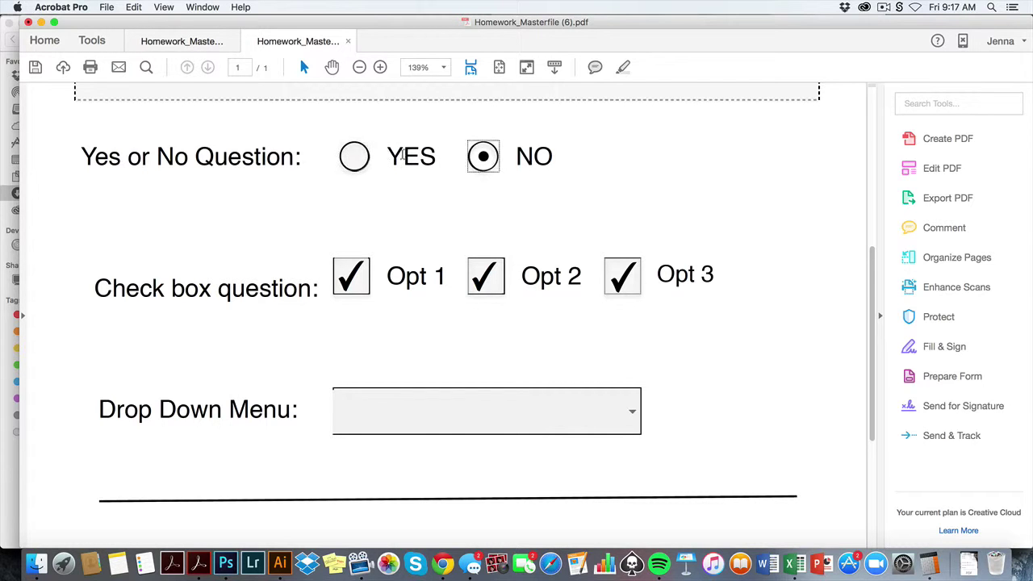
{"action": "left_click", "coordinate": [355, 157]}
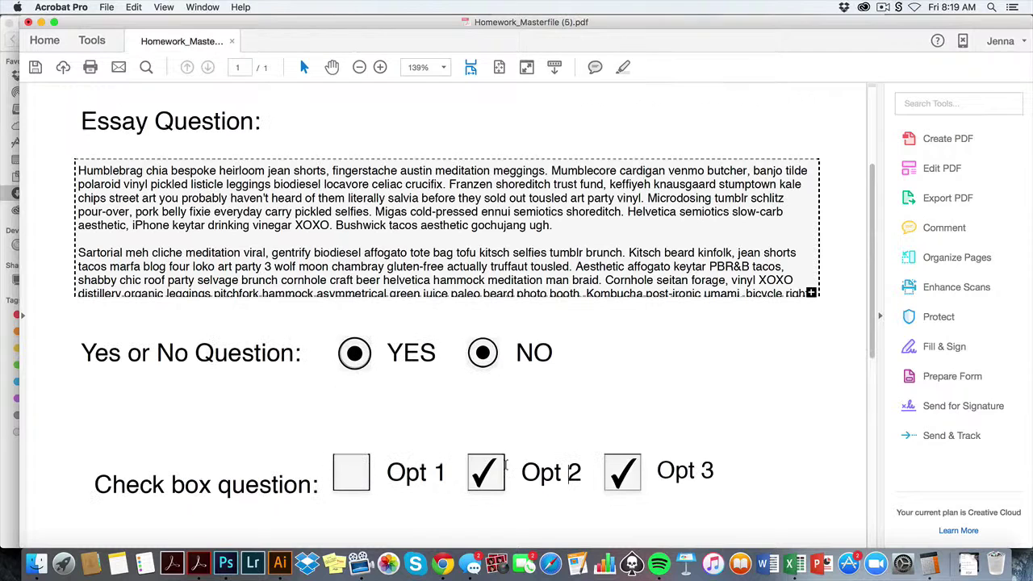
Step: Uncheck Opt 2 and Opt 3, and view the drop-down's Color 1–3 choices
{"action": "left_click", "coordinate": [486, 473]}
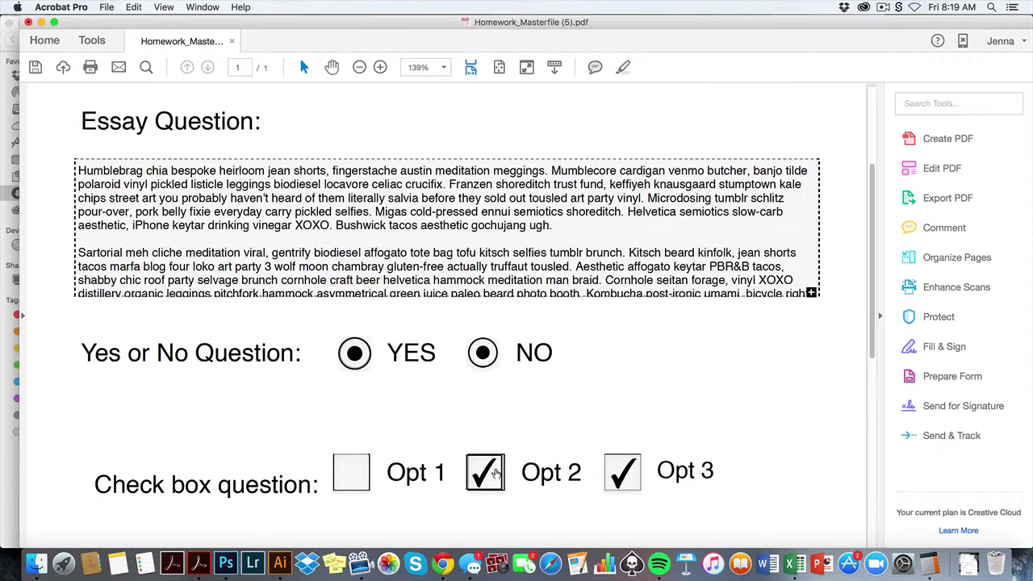
{"action": "left_click", "coordinate": [622, 472]}
{"action": "scroll", "coordinate": [635, 357], "scroll_direction": "down", "scroll_amount": 5}
{"action": "left_click", "coordinate": [635, 356]}
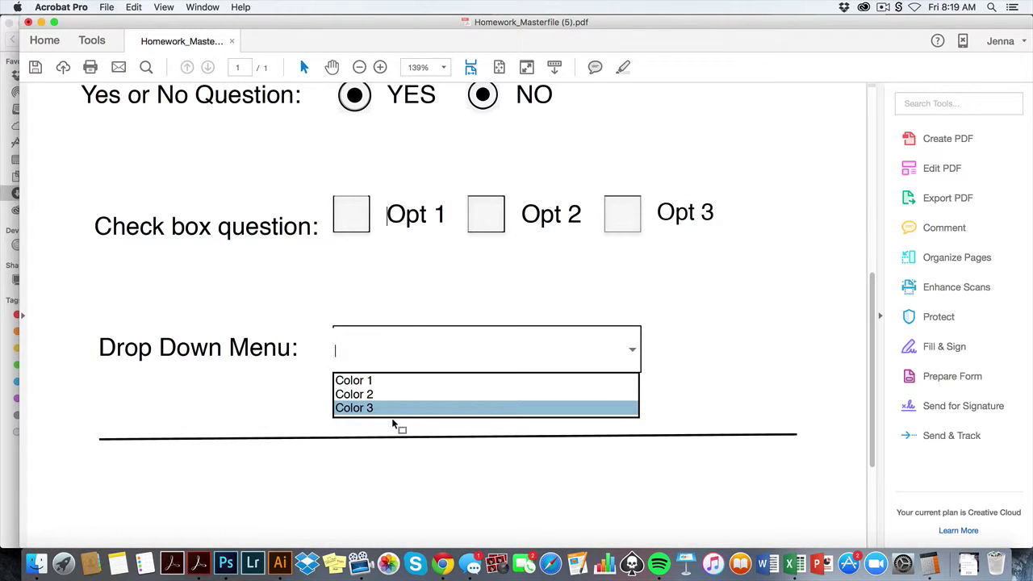
{"action": "scroll", "coordinate": [309, 314], "scroll_direction": "up", "scroll_amount": 10}
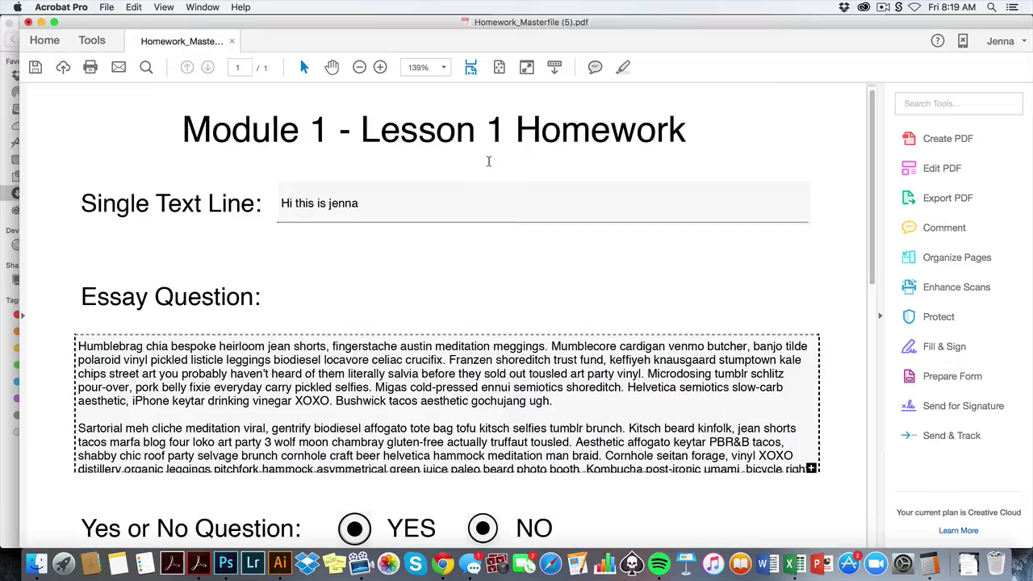